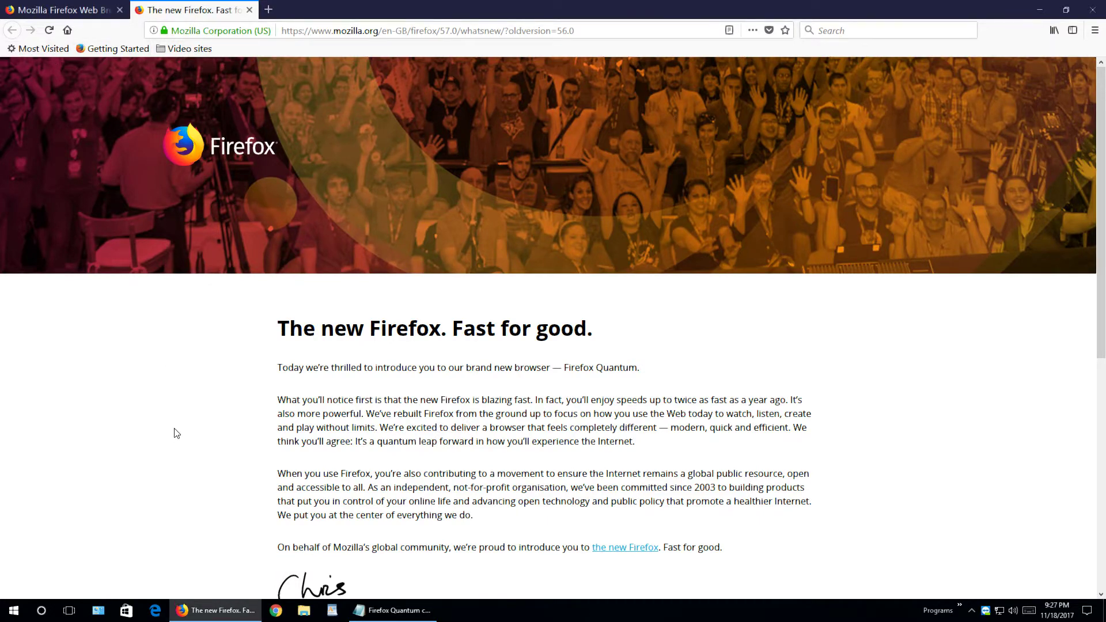
# Open Help > Troubleshooting Information in a new tab and highlight the Profile Folder label.
pyautogui.press('alt')
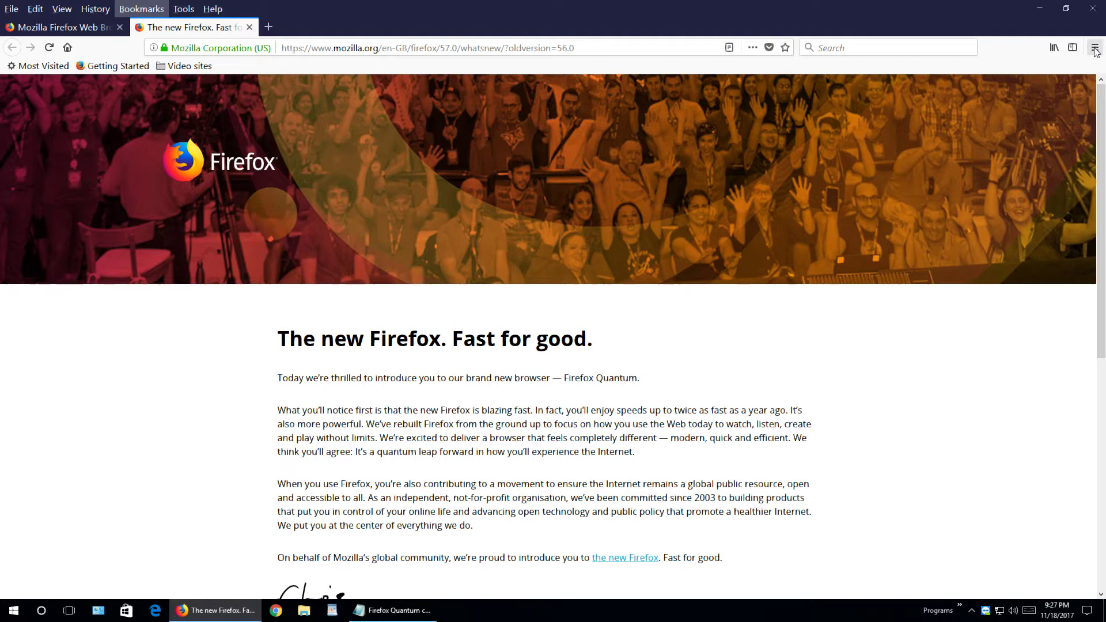
pyautogui.click(1094, 48)
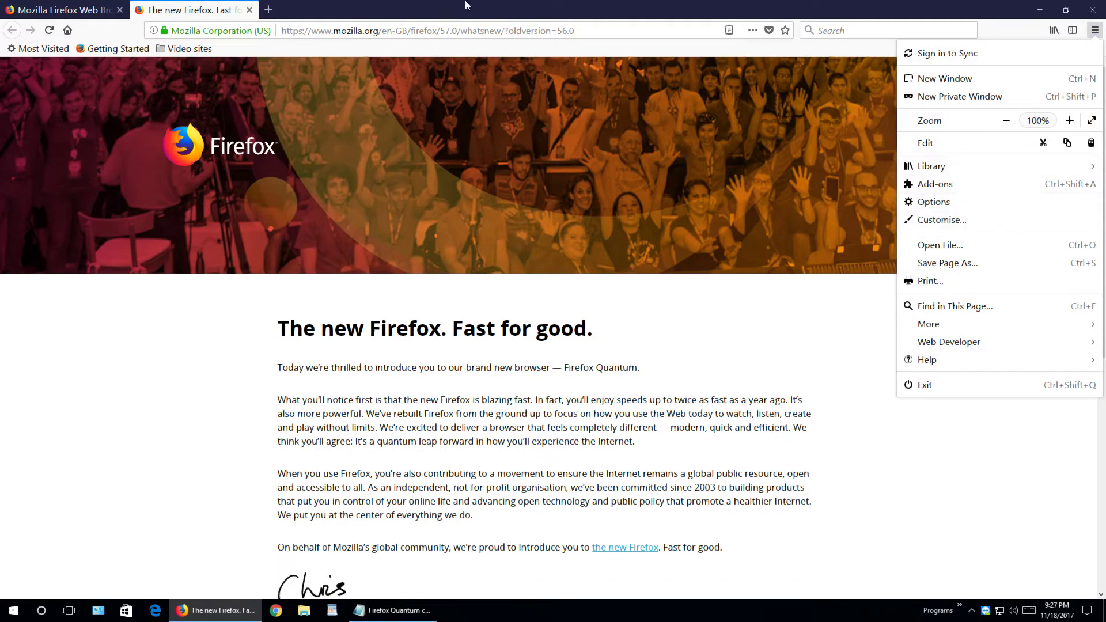
pyautogui.click(918, 496)
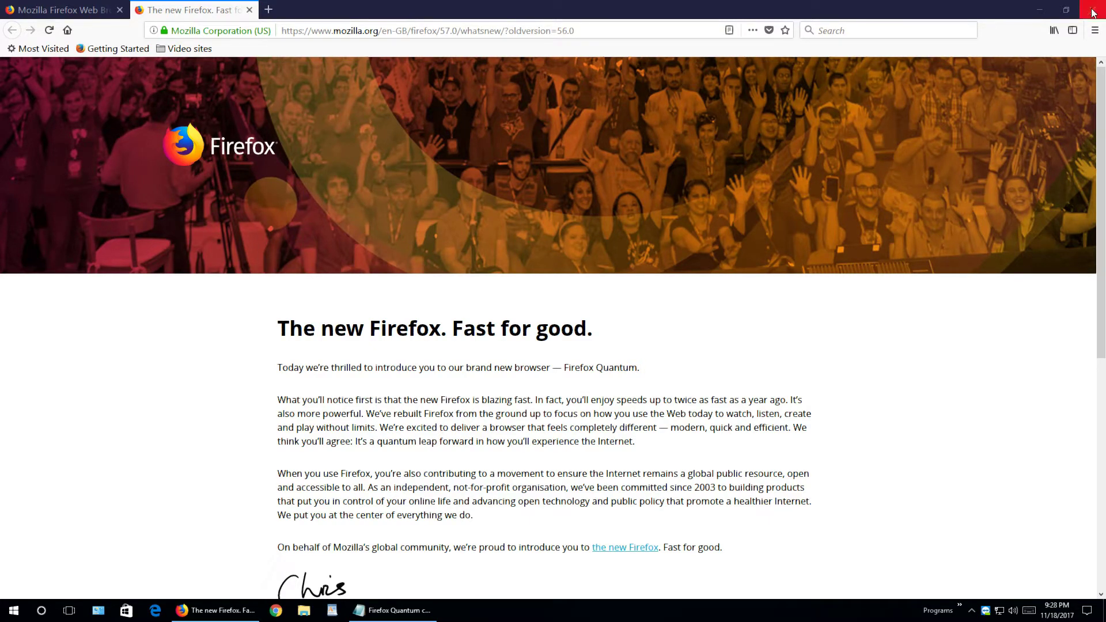
pyautogui.click(1095, 31)
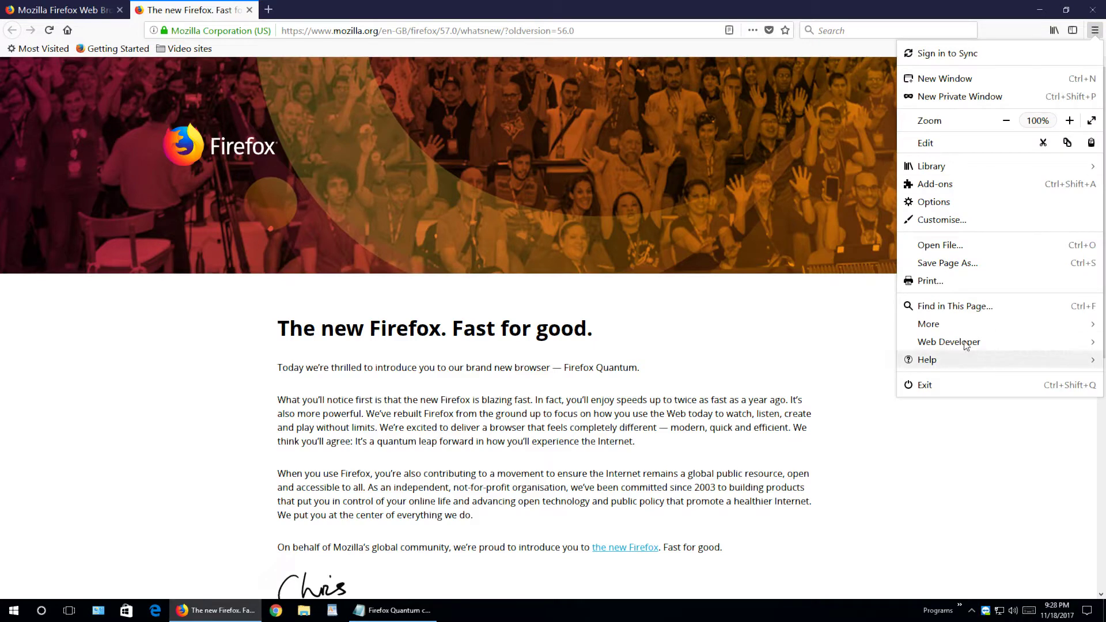
pyautogui.click(963, 365)
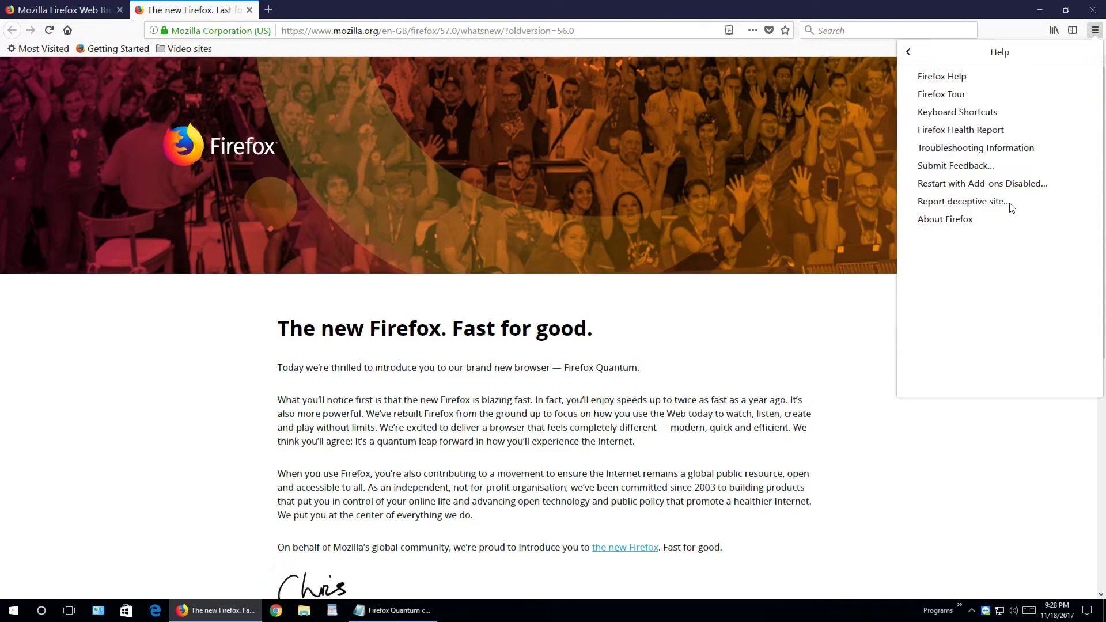
pyautogui.click(974, 148)
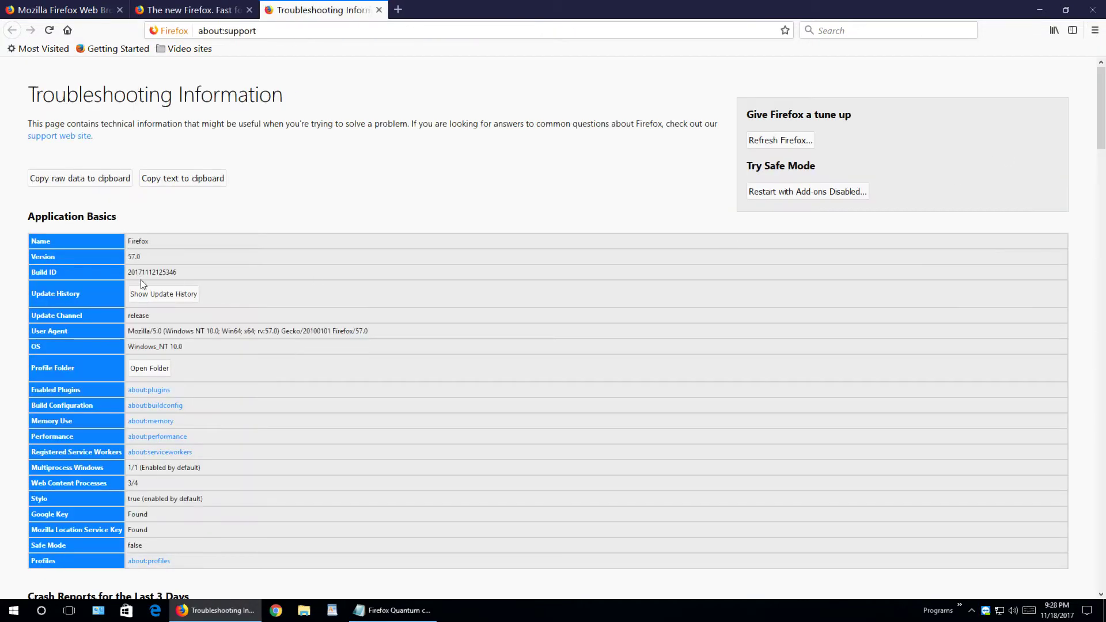
pyautogui.moveTo(32, 367); pyautogui.dragTo(62, 367)
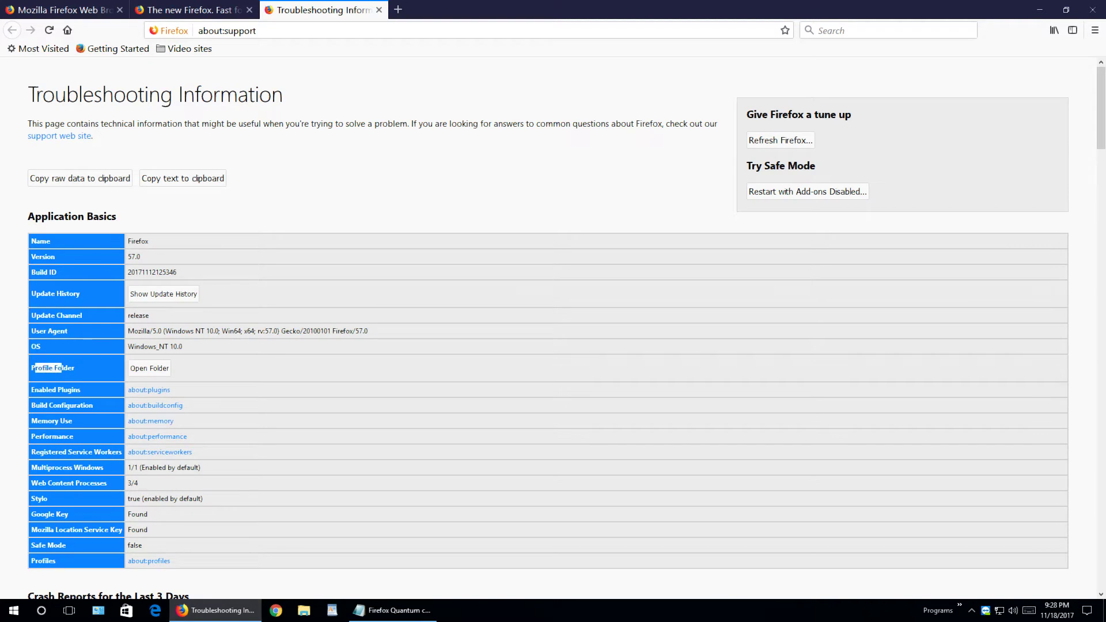
# Open the Firefox profile folder in File Explorer and minimize Firefox.
pyautogui.click(149, 371)
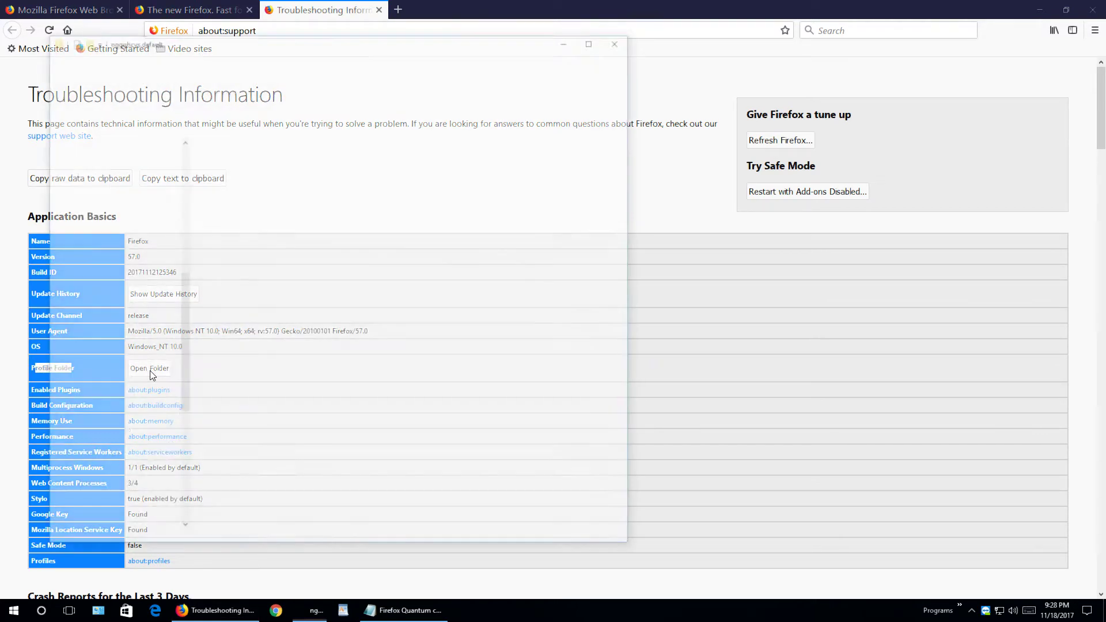
pyautogui.click(1052, 10)
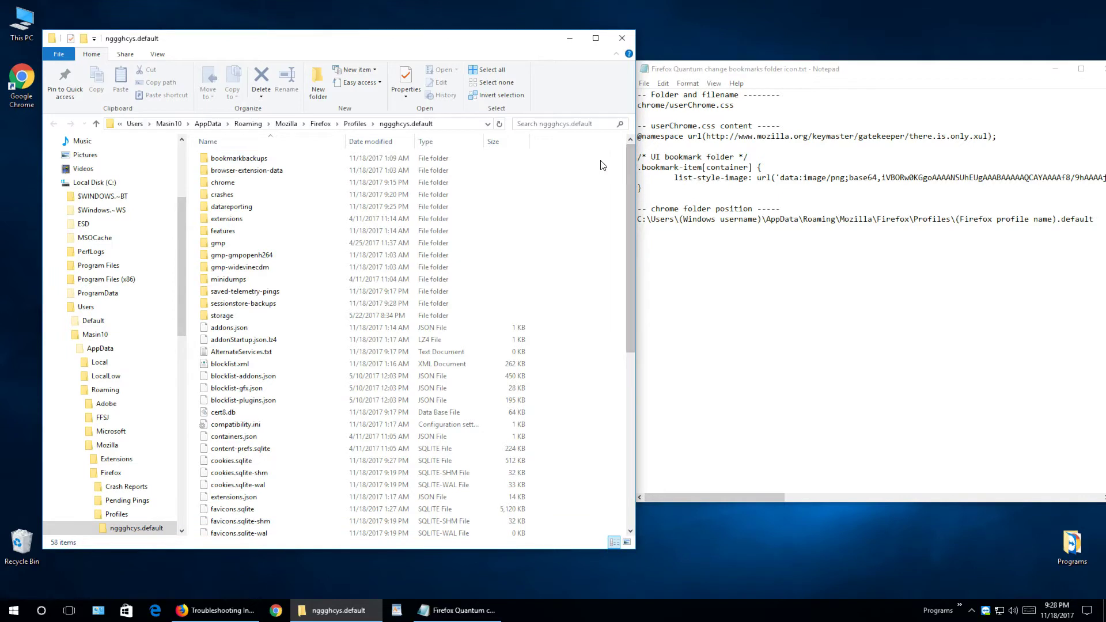
pyautogui.moveTo(601, 163); pyautogui.dragTo(383, 429)
pyautogui.moveTo(450, 418); pyautogui.dragTo(451, 418)
pyautogui.click(591, 259)
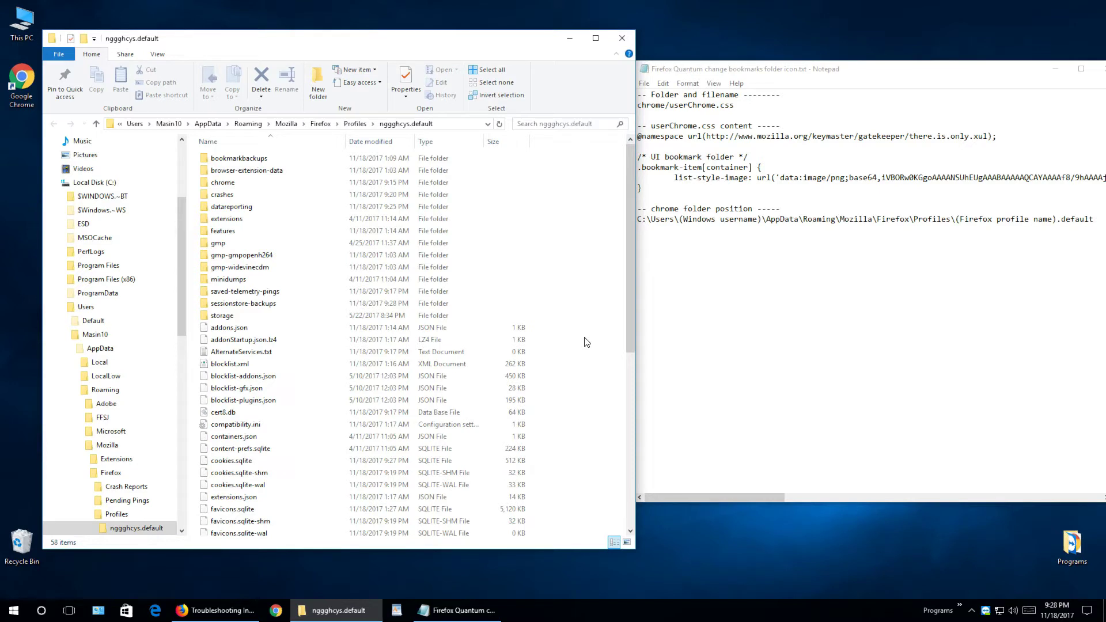
# Place the Notepad notes beside Explorer, select the chrome folder and highlight 'userChrome.css' in the notes.
pyautogui.click(719, 218)
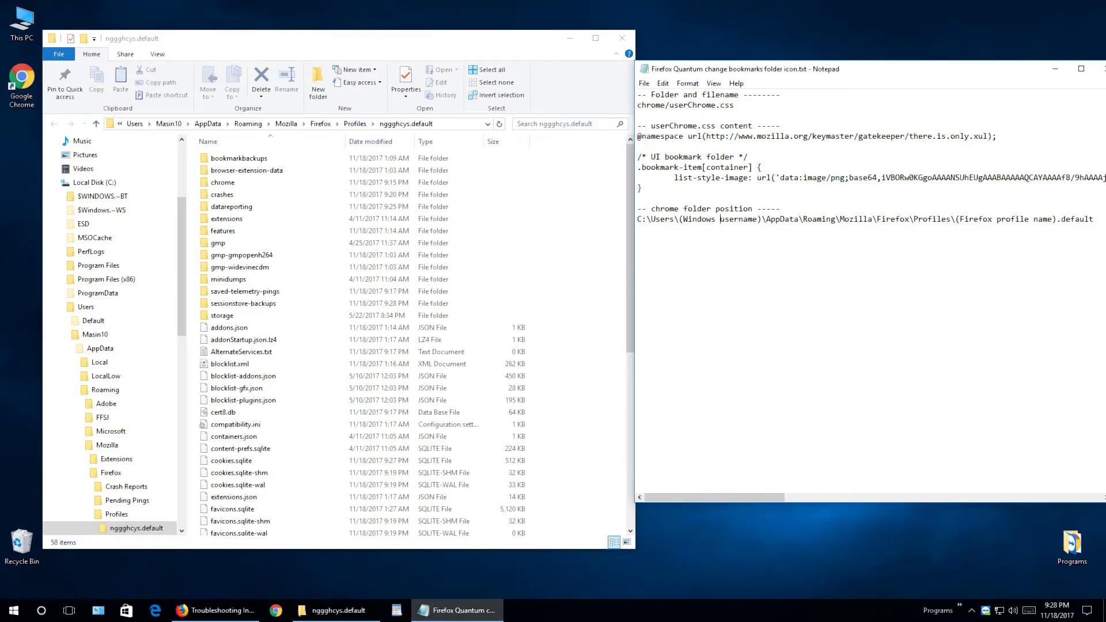
pyautogui.moveTo(634, 479); pyautogui.dragTo(638, 478)
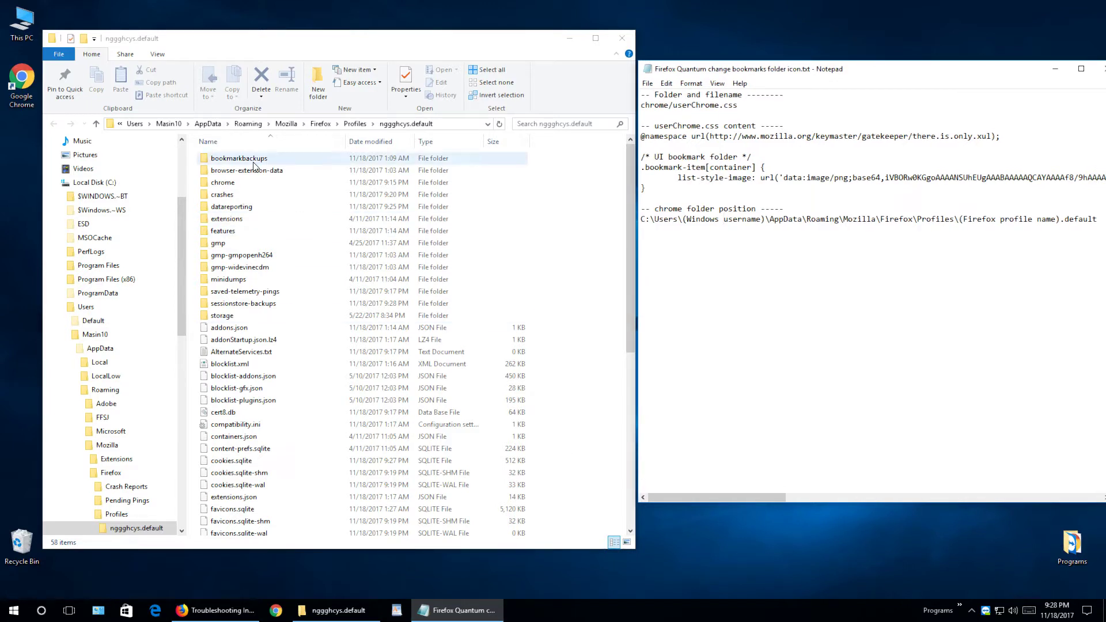
pyautogui.click(249, 184)
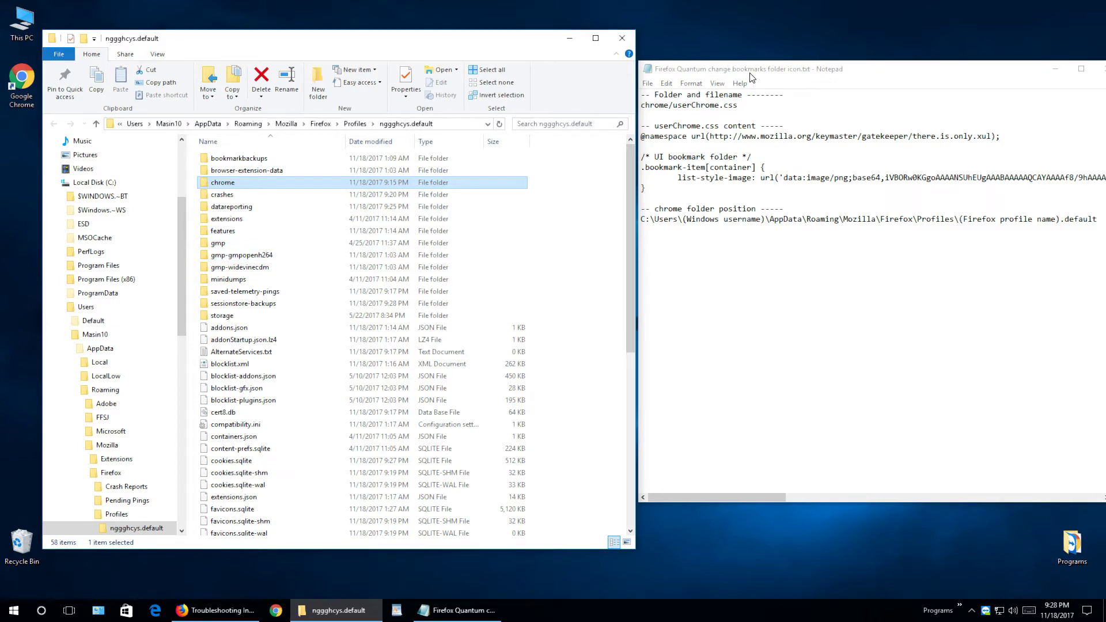
pyautogui.moveTo(737, 105); pyautogui.dragTo(677, 104)
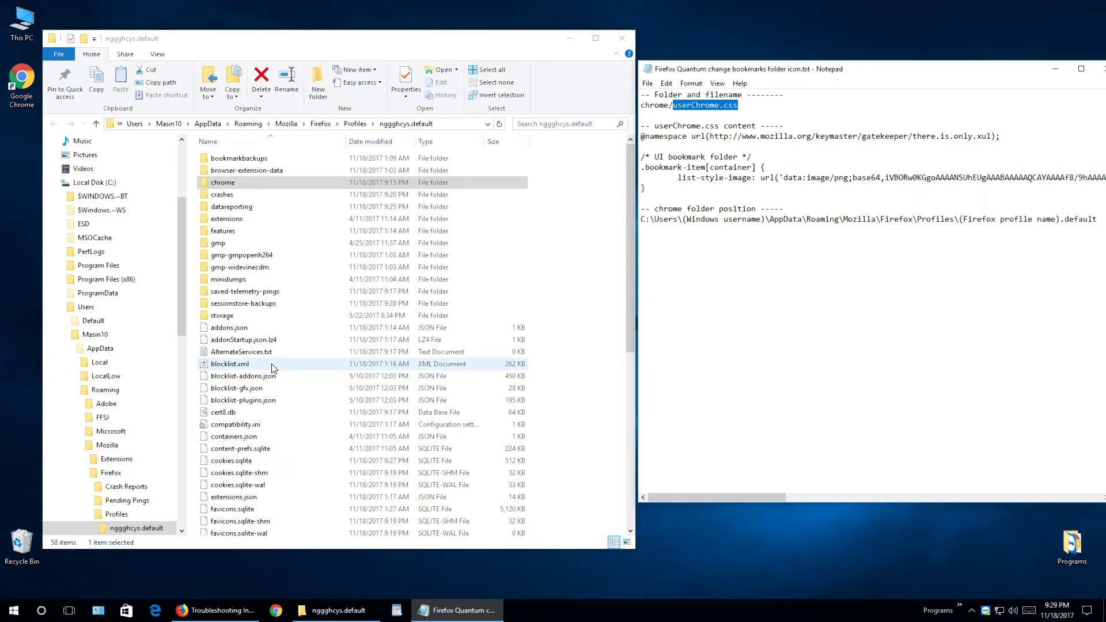
pyautogui.click(154, 43)
pyautogui.click(158, 54)
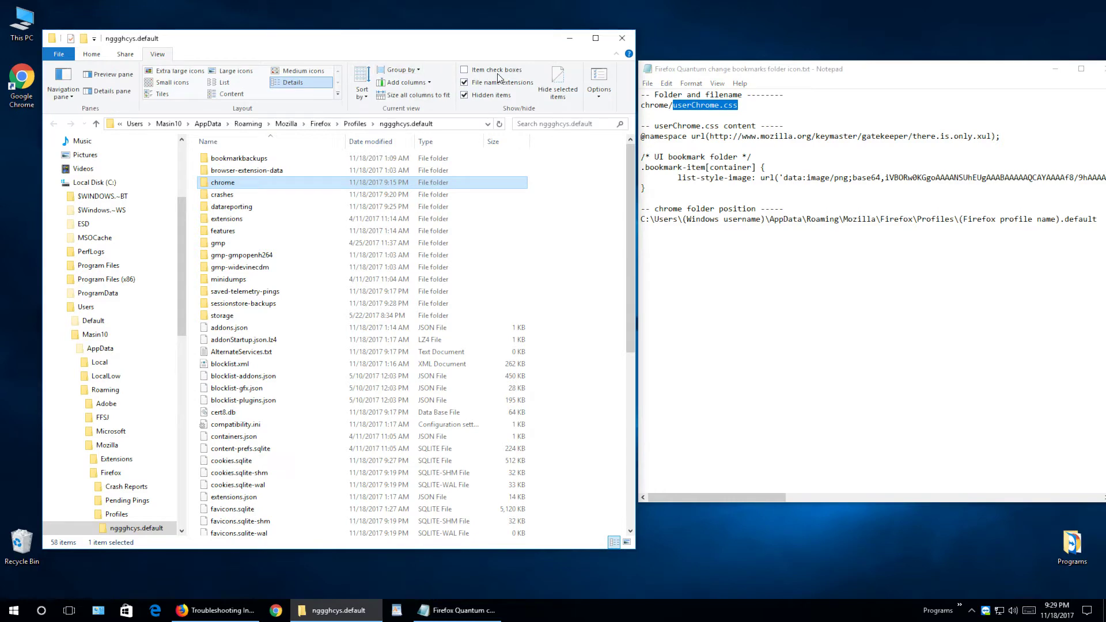
pyautogui.click(602, 76)
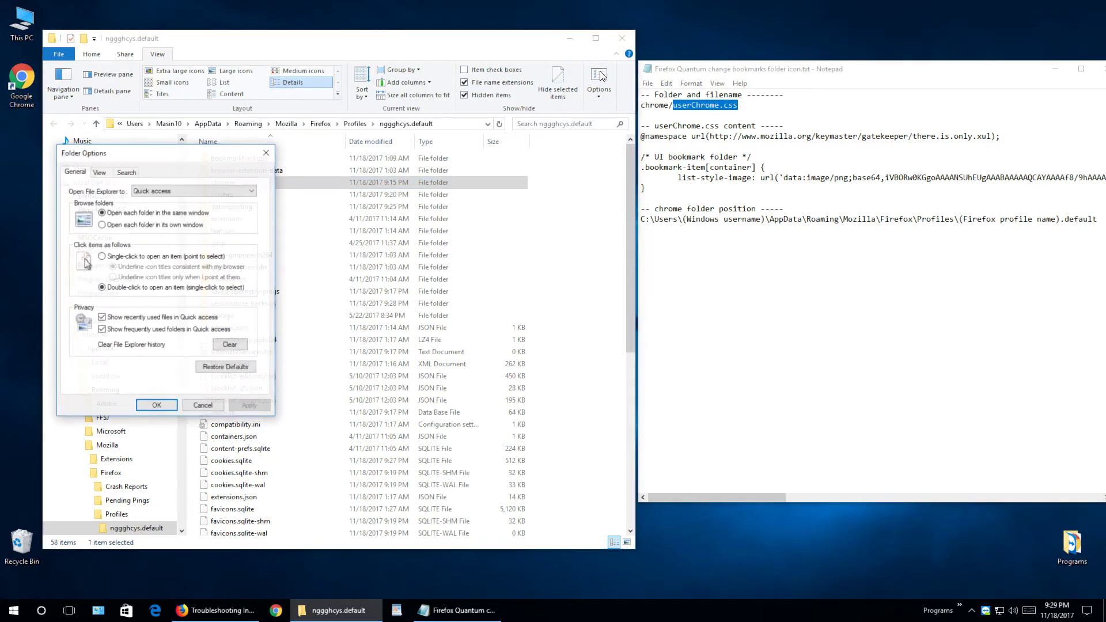
pyautogui.click(99, 171)
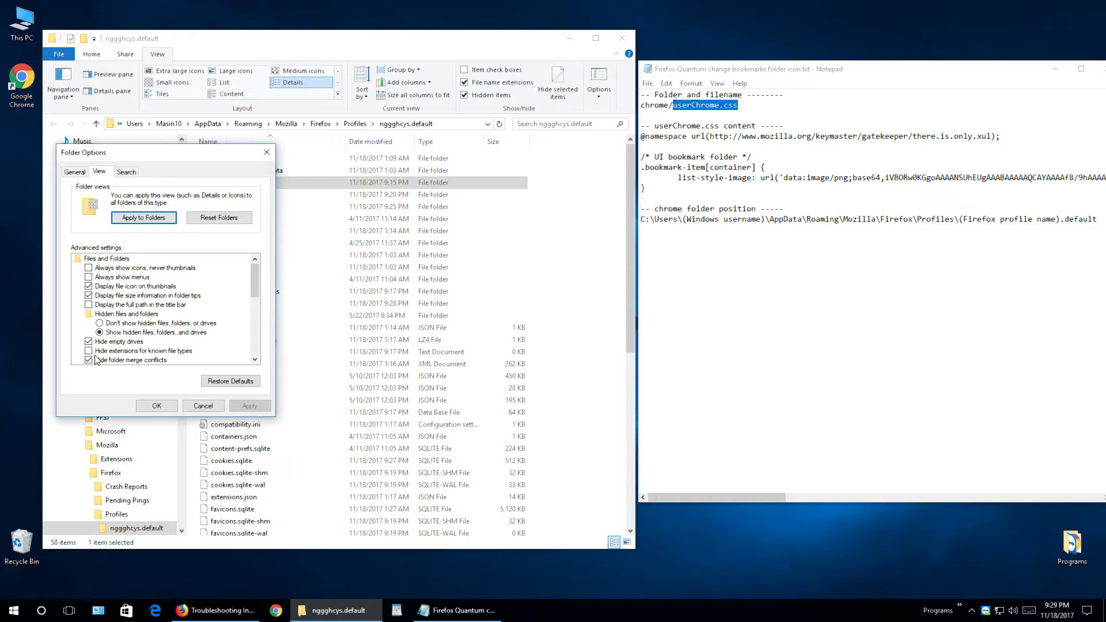
pyautogui.click(155, 406)
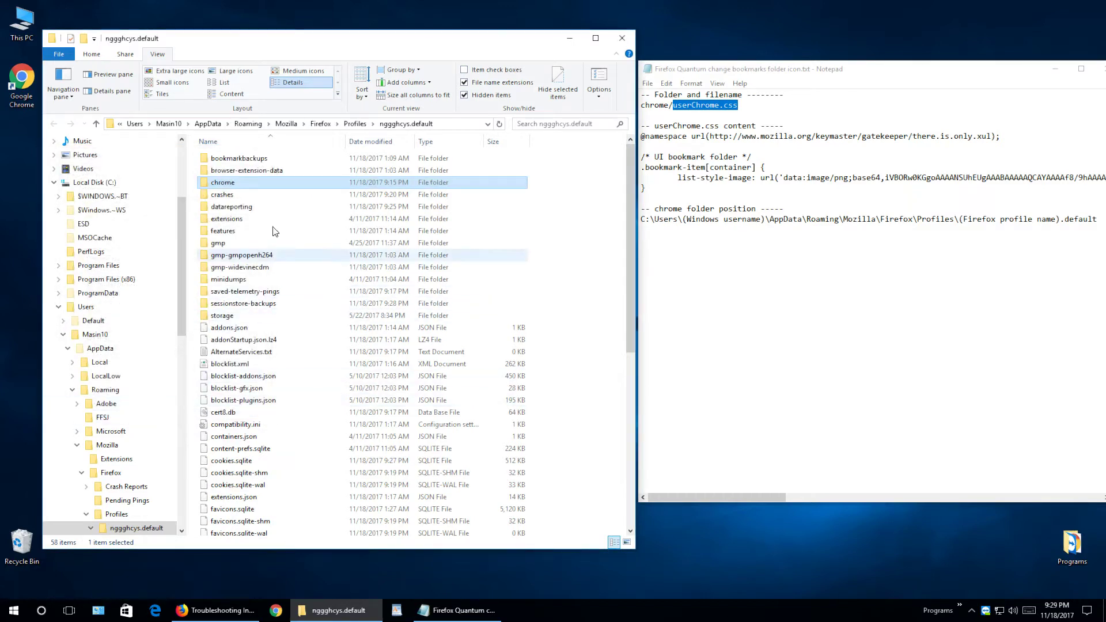
# Open the chrome folder and copy the 'userChrome.css' file name from the notes.
pyautogui.doubleClick(247, 186)
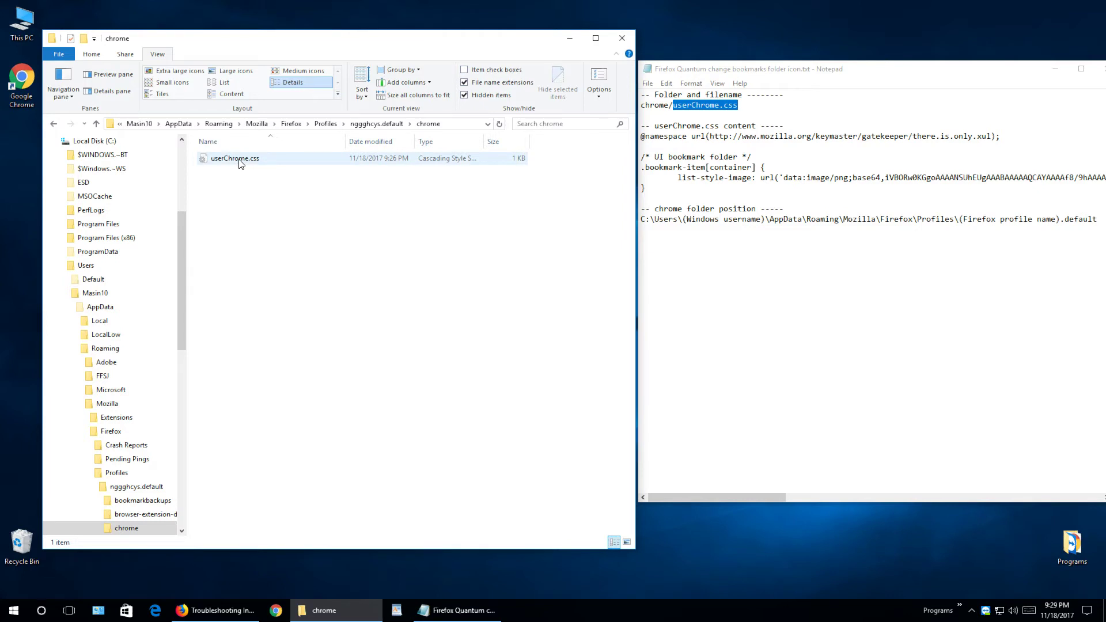
pyautogui.rightClick(414, 331)
pyautogui.moveTo(443, 334)
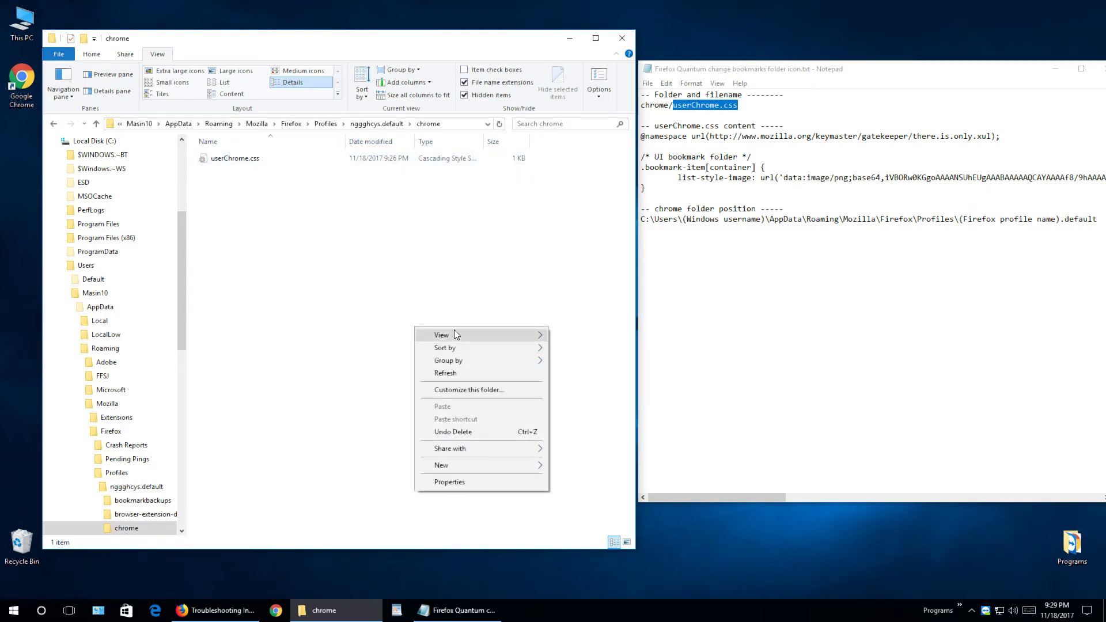
pyautogui.rightClick(327, 251)
pyautogui.moveTo(380, 387)
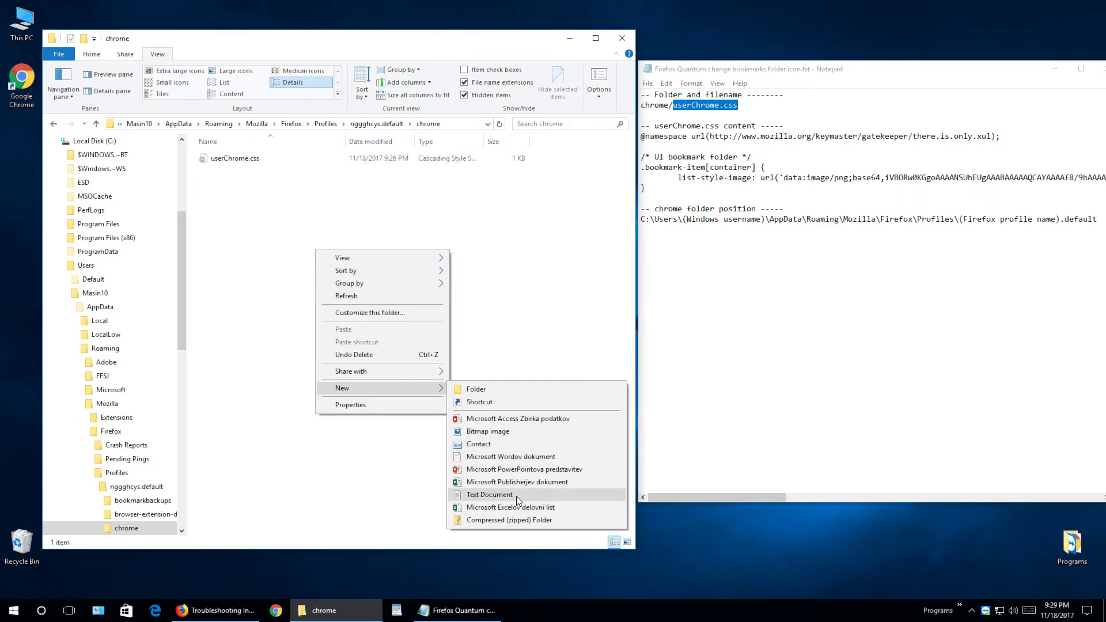
pyautogui.press('Escape')
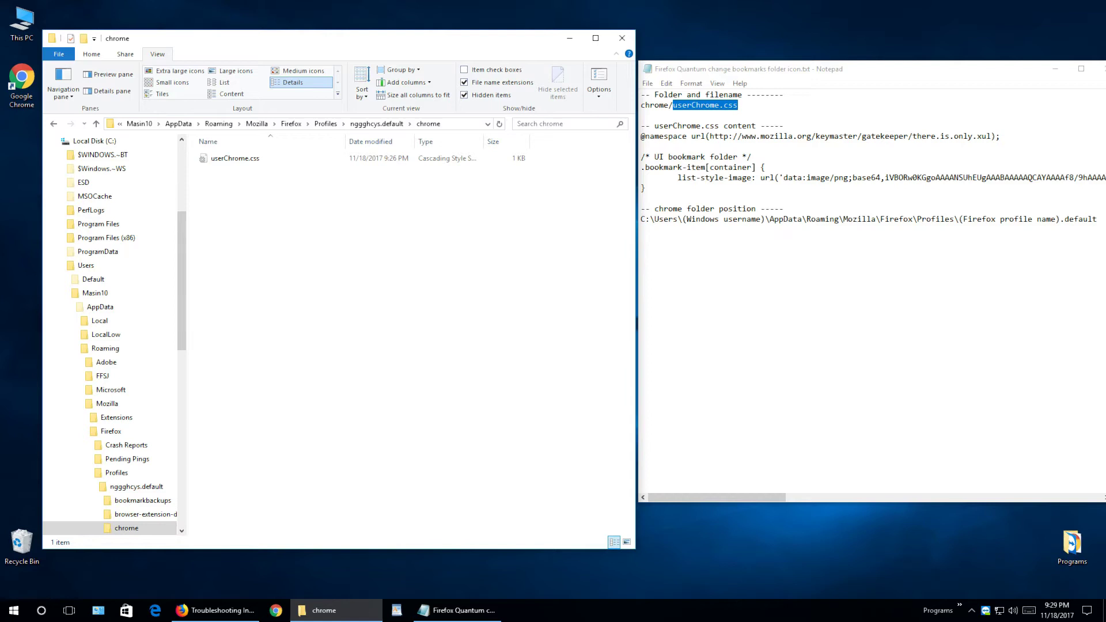
pyautogui.rightClick(718, 104)
pyautogui.click(752, 144)
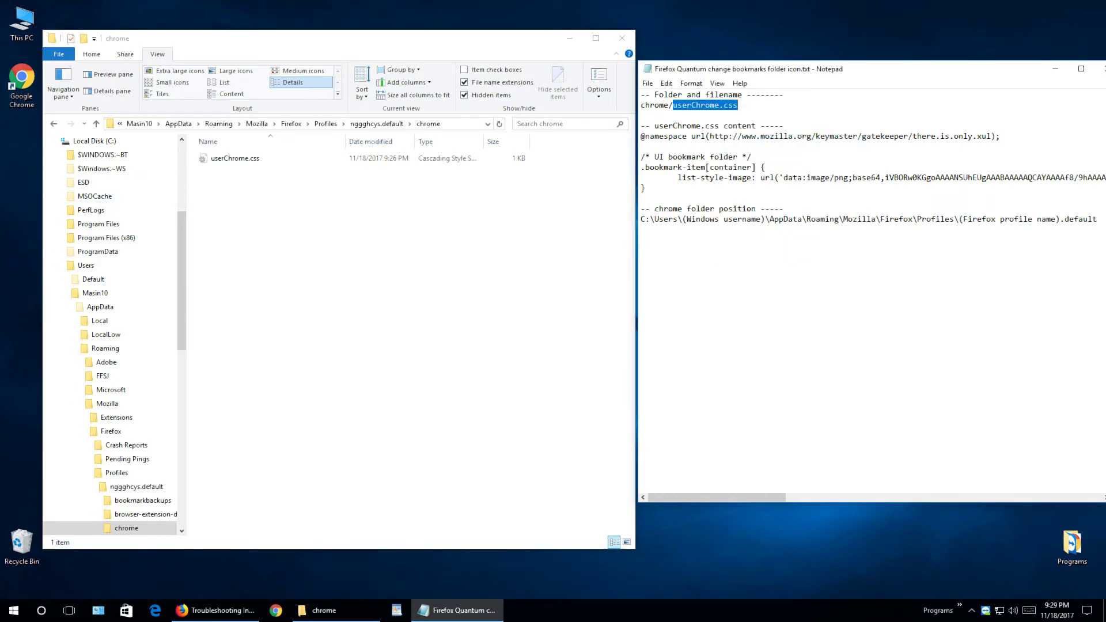
# Create a new text document and try renaming it 'userChrome.css', declining the extension change.
pyautogui.rightClick(236, 206)
pyautogui.moveTo(278, 343)
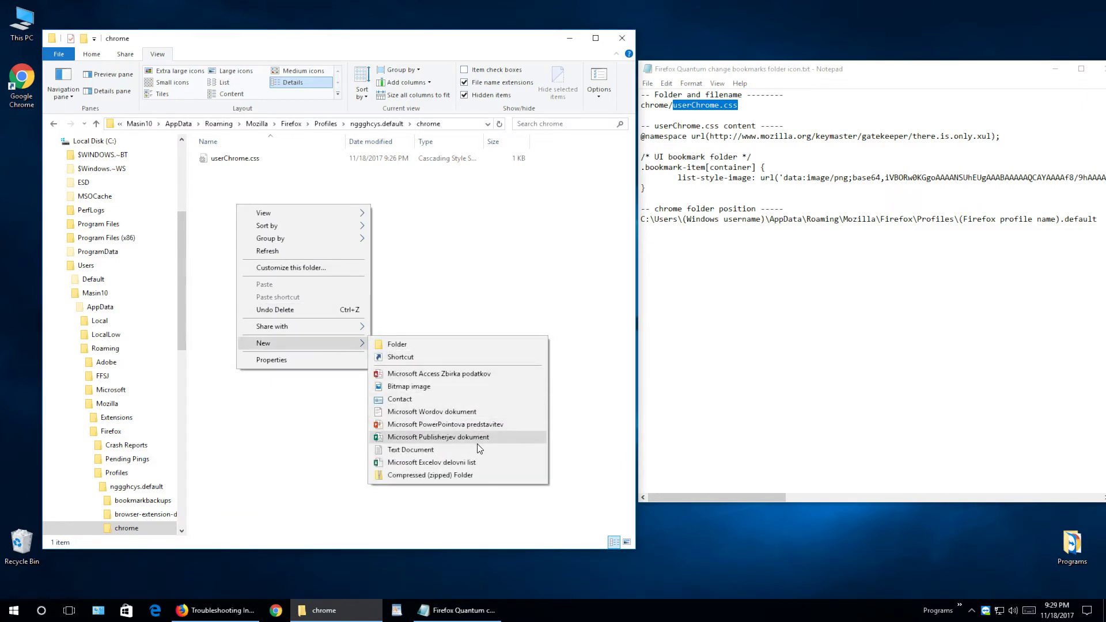
pyautogui.click(477, 449)
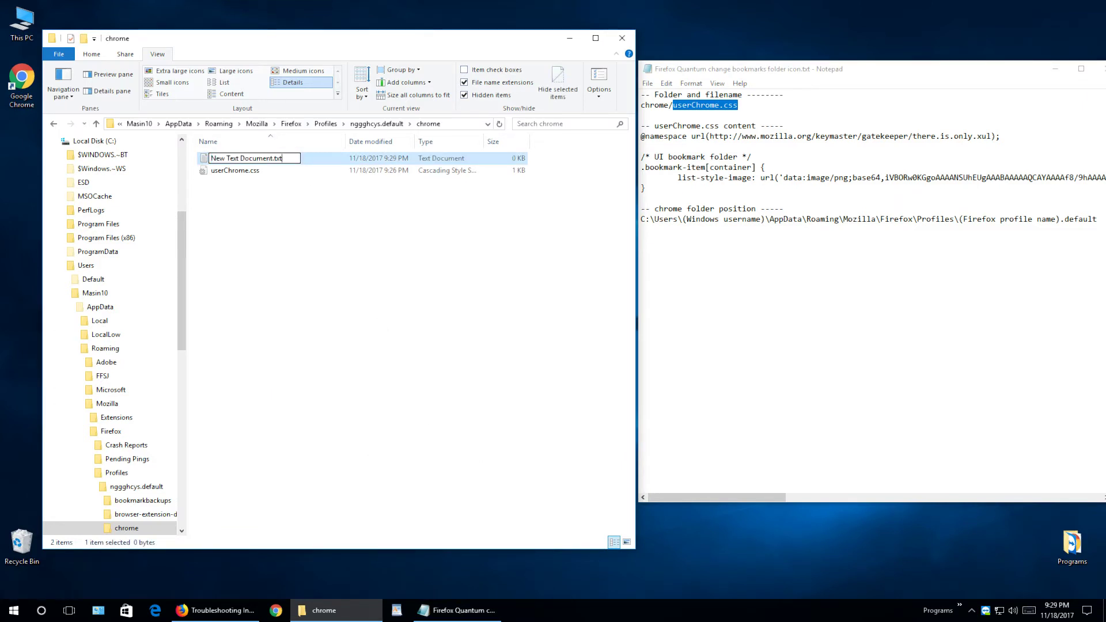
pyautogui.moveTo(282, 158); pyautogui.dragTo(206, 159)
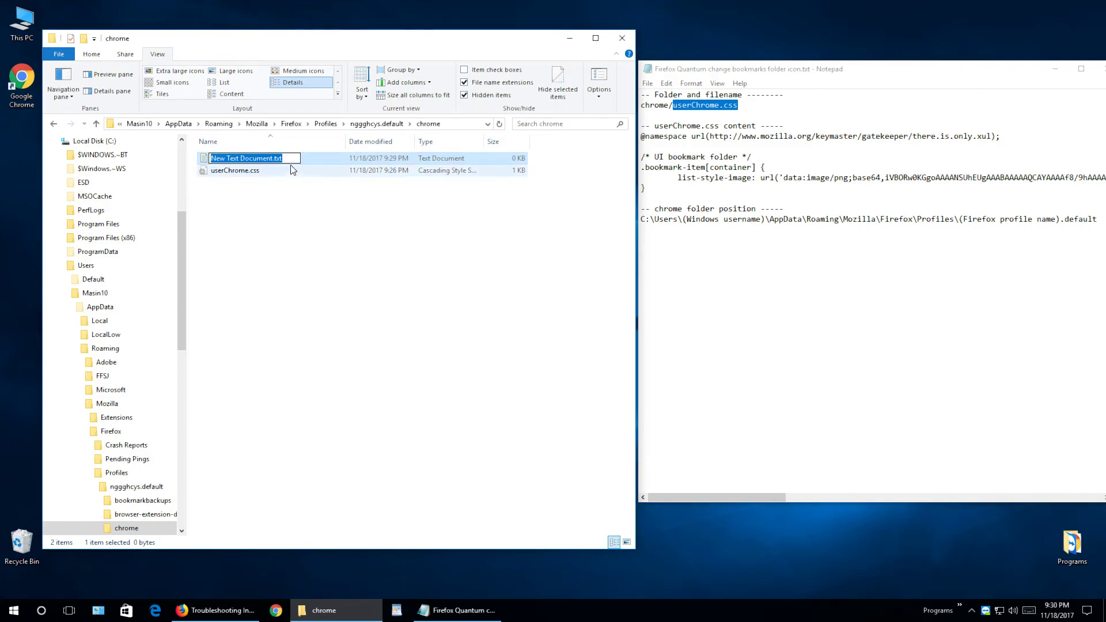
pyautogui.rightClick(276, 157)
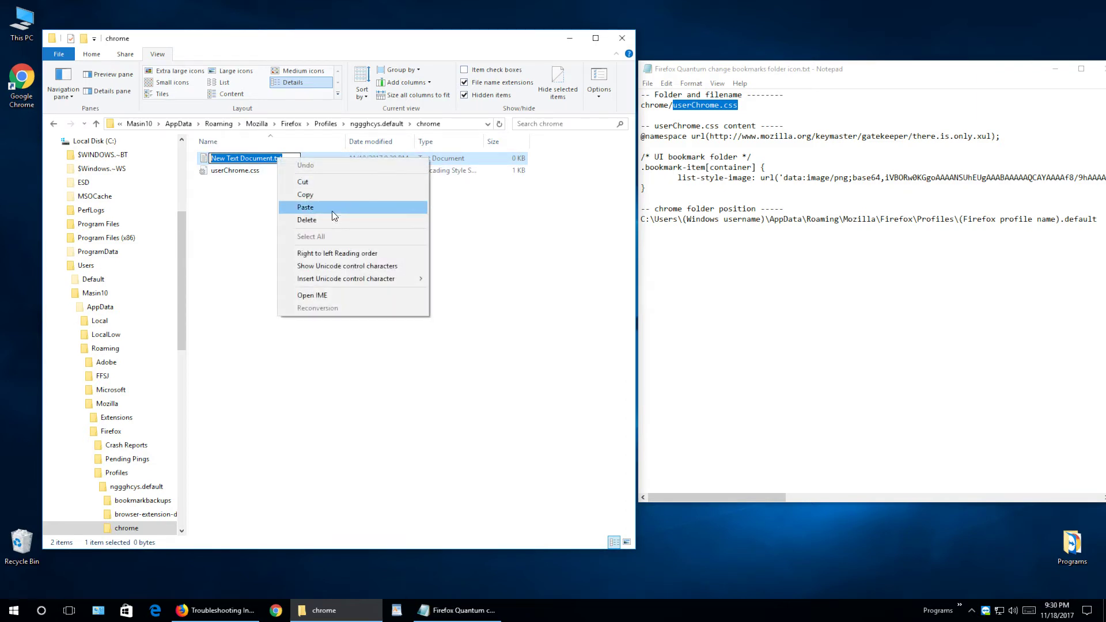
pyautogui.click(332, 211)
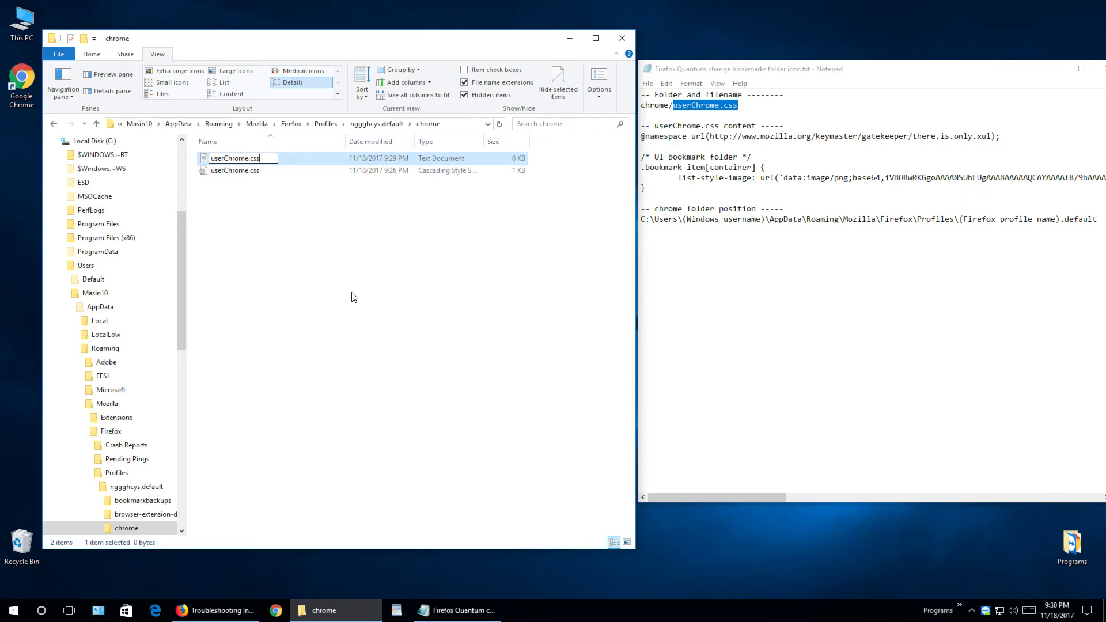
pyautogui.press('Return')
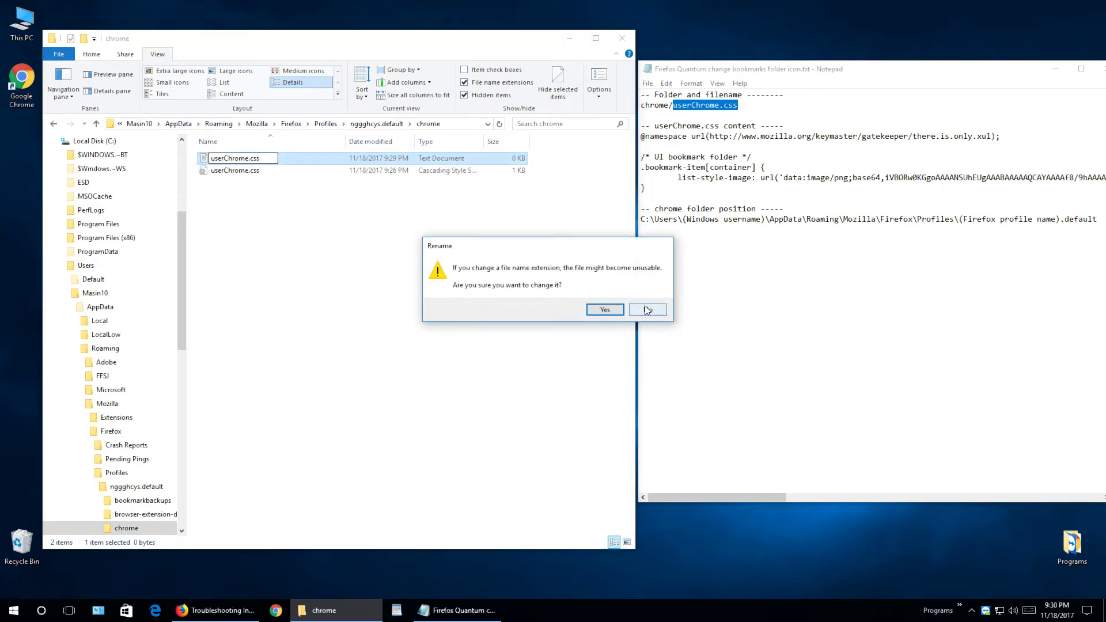
pyautogui.click(648, 309)
# Delete the unused New Text Document.txt from the chrome folder.
pyautogui.rightClick(289, 158)
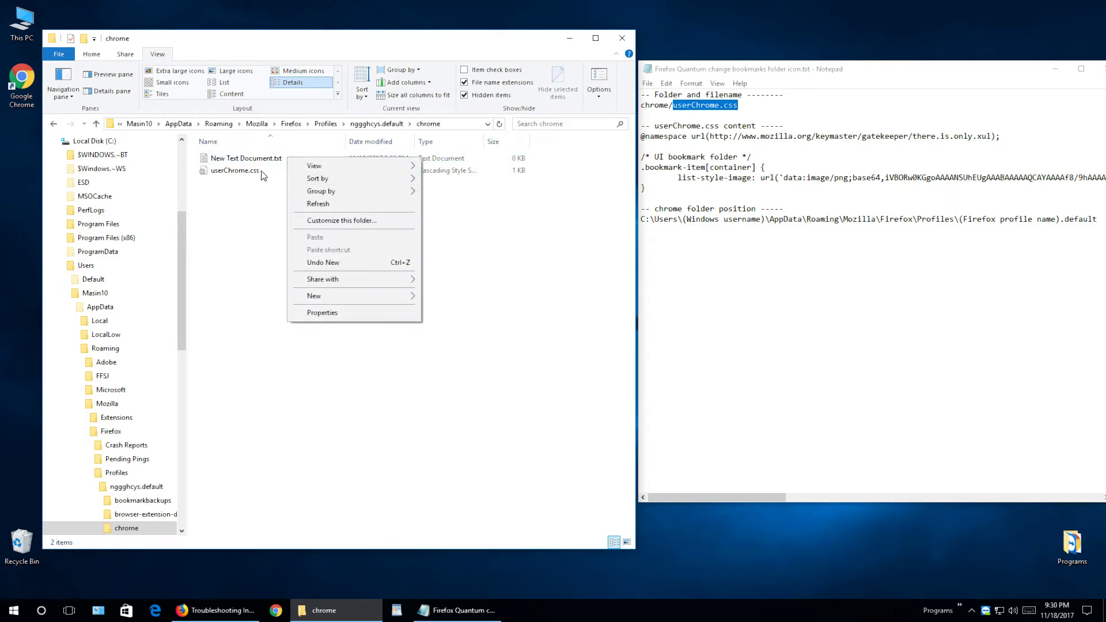
pyautogui.rightClick(259, 161)
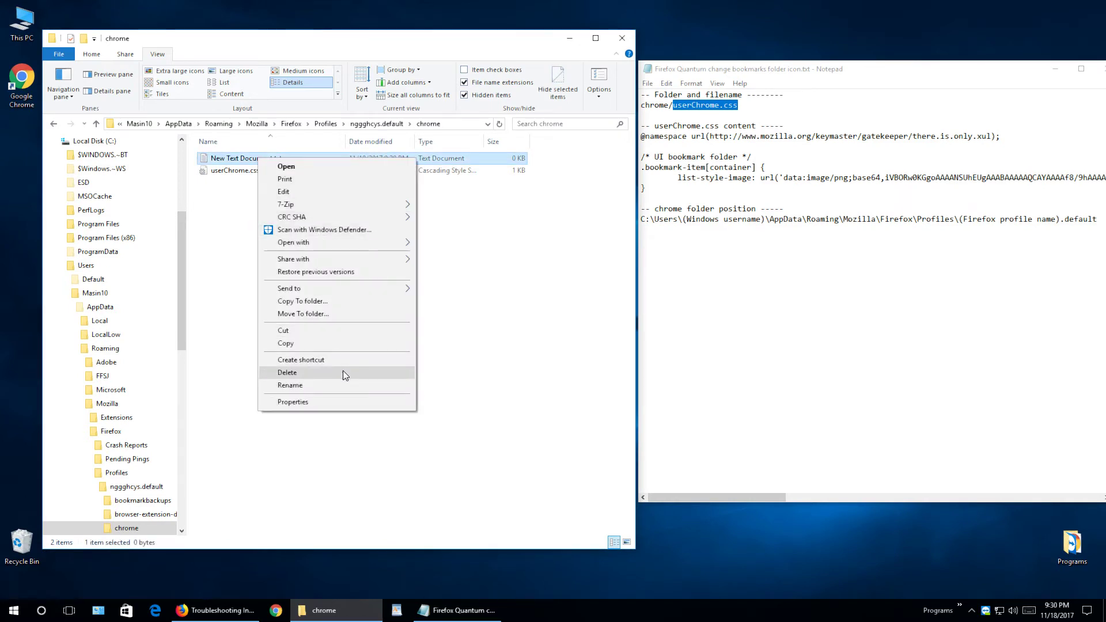
pyautogui.click(344, 372)
# Open userChrome.css in Notepad beside the reference notes.
pyautogui.rightClick(253, 164)
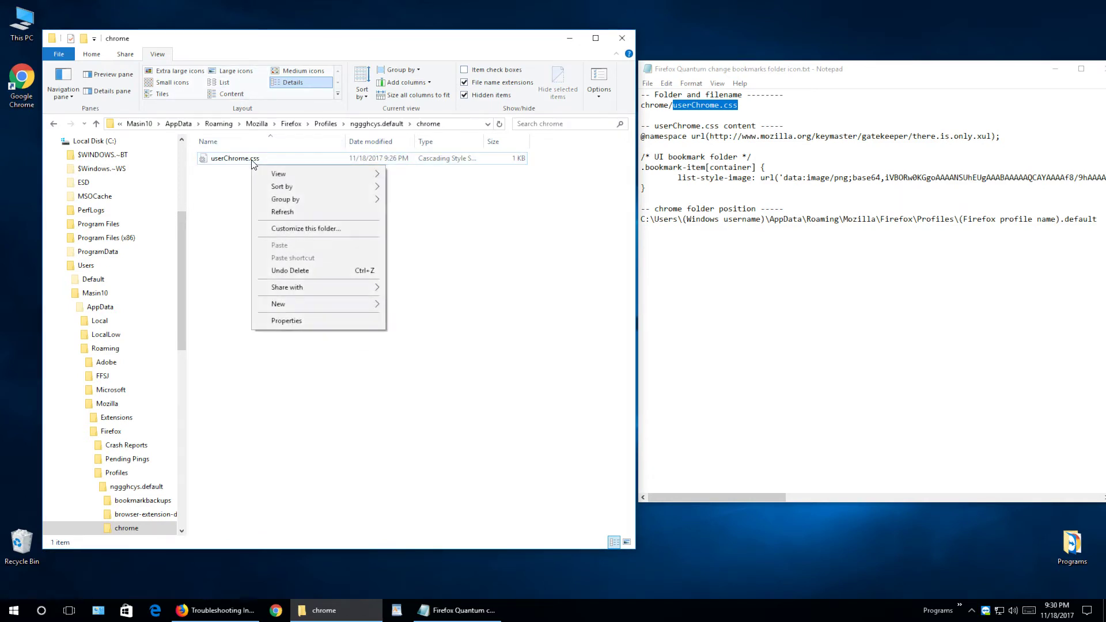
pyautogui.click(294, 184)
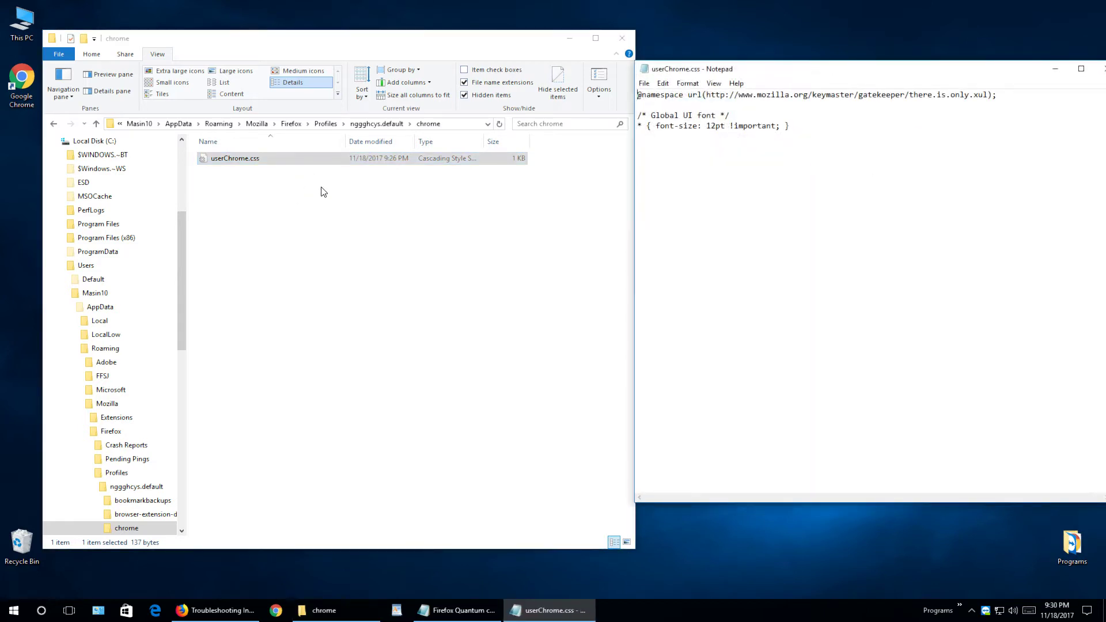
pyautogui.moveTo(802, 70); pyautogui.dragTo(266, 79)
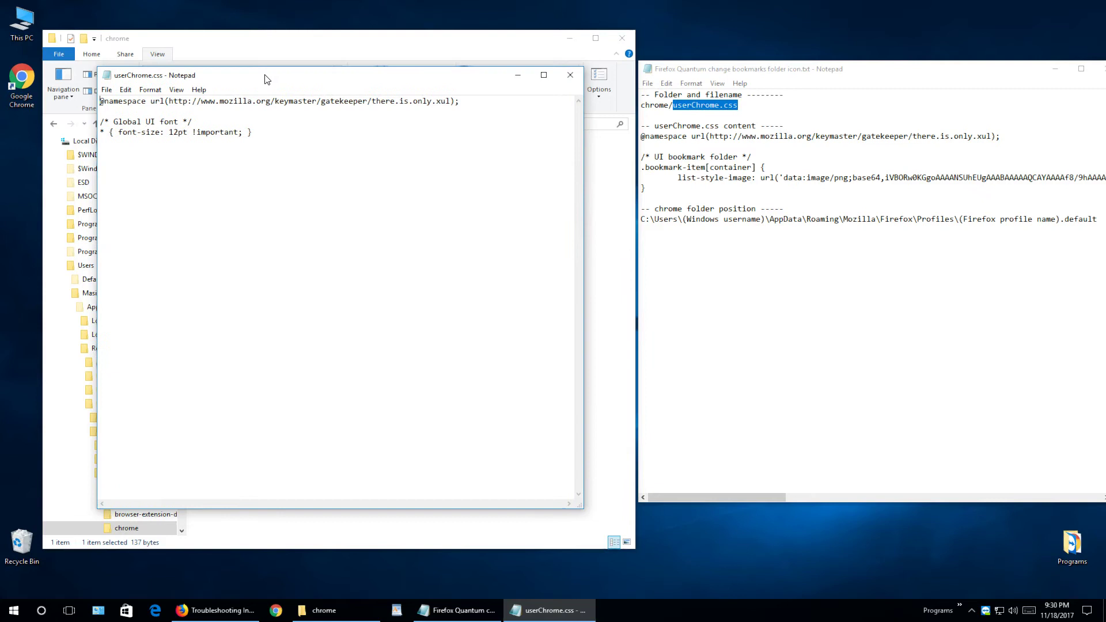
pyautogui.hotkey('ctrl', 'a')
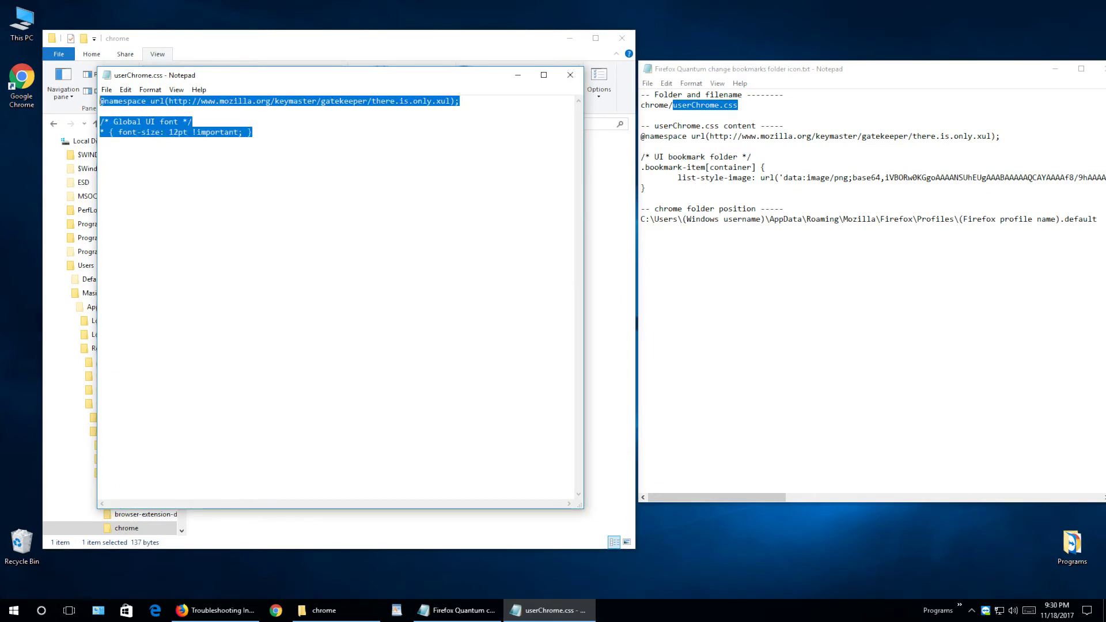
pyautogui.press('End')
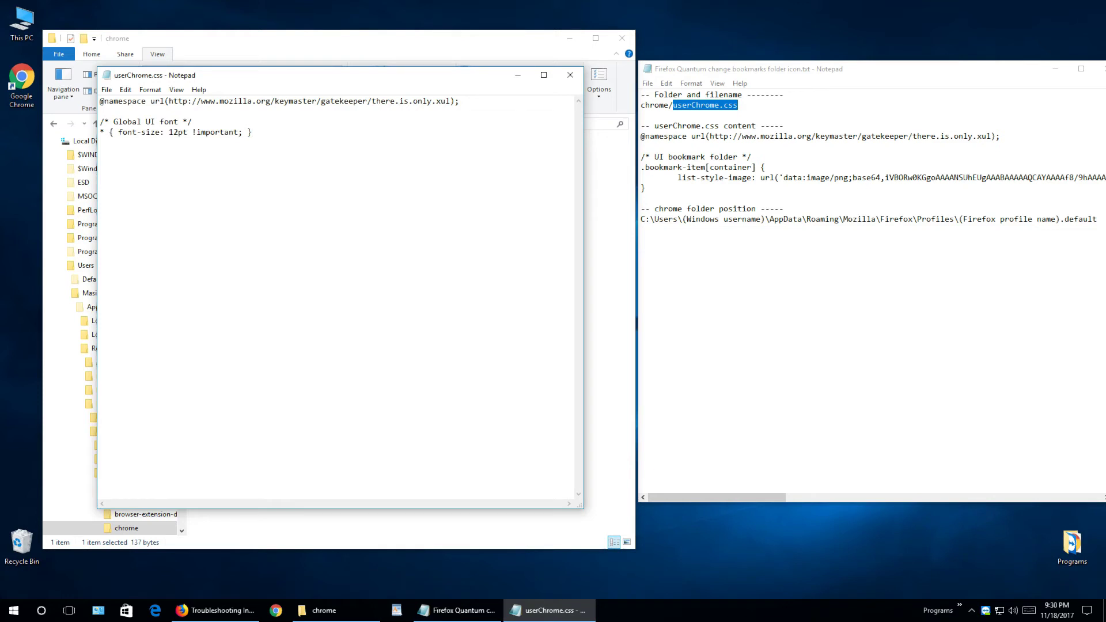
pyautogui.moveTo(180, 133); pyautogui.dragTo(180, 133)
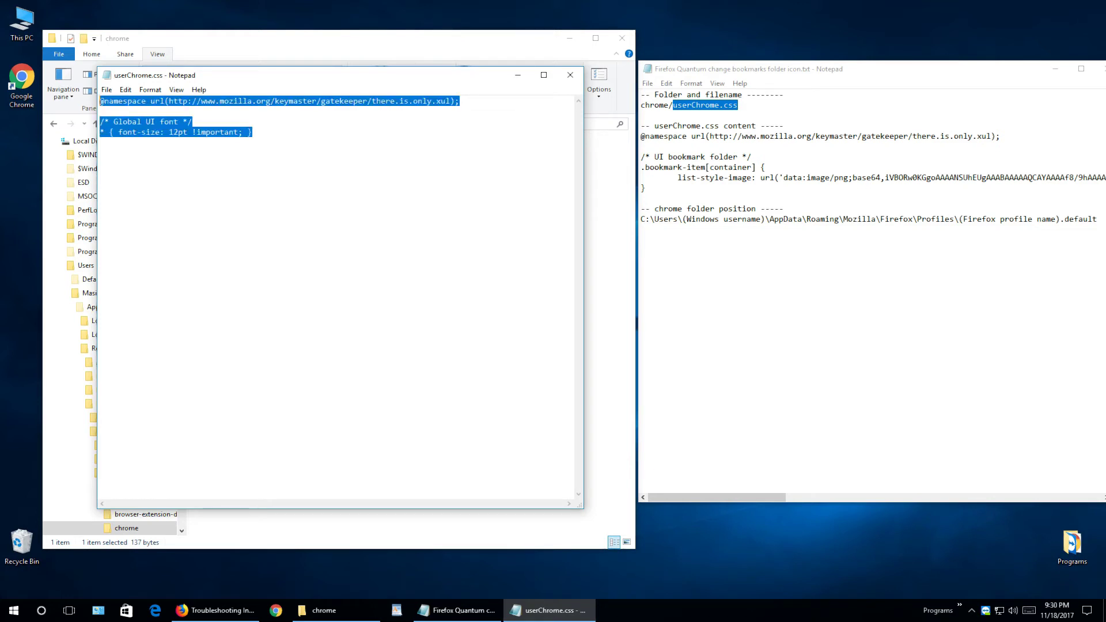
# Copy the '/* UI bookmark folder */' block from the notes and paste it below the font-size line.
pyautogui.click(657, 198)
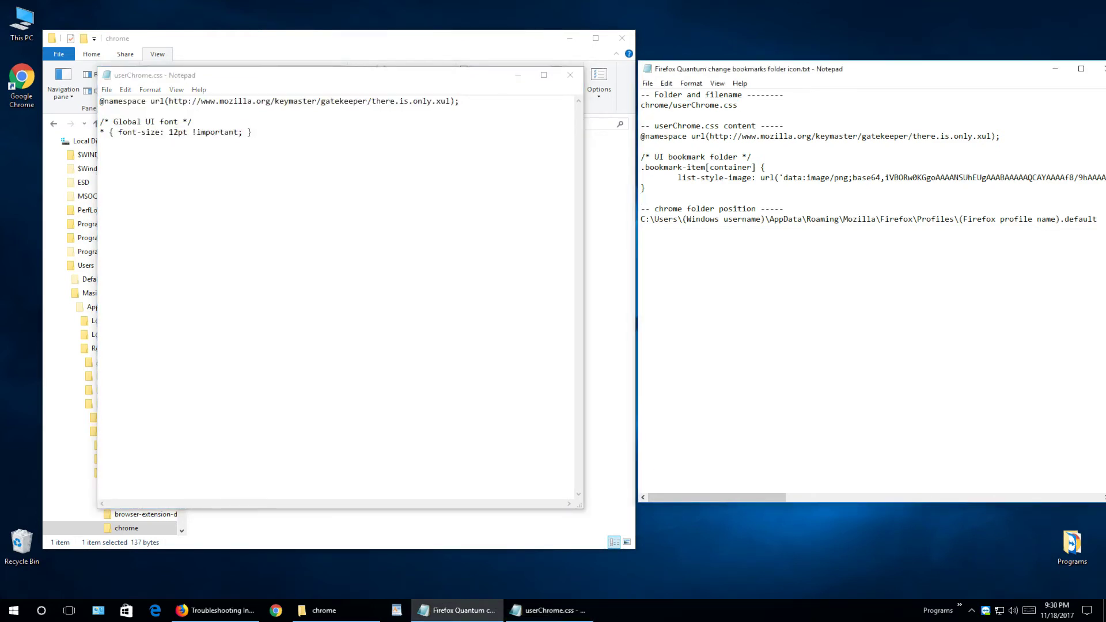
pyautogui.moveTo(647, 188); pyautogui.dragTo(641, 157)
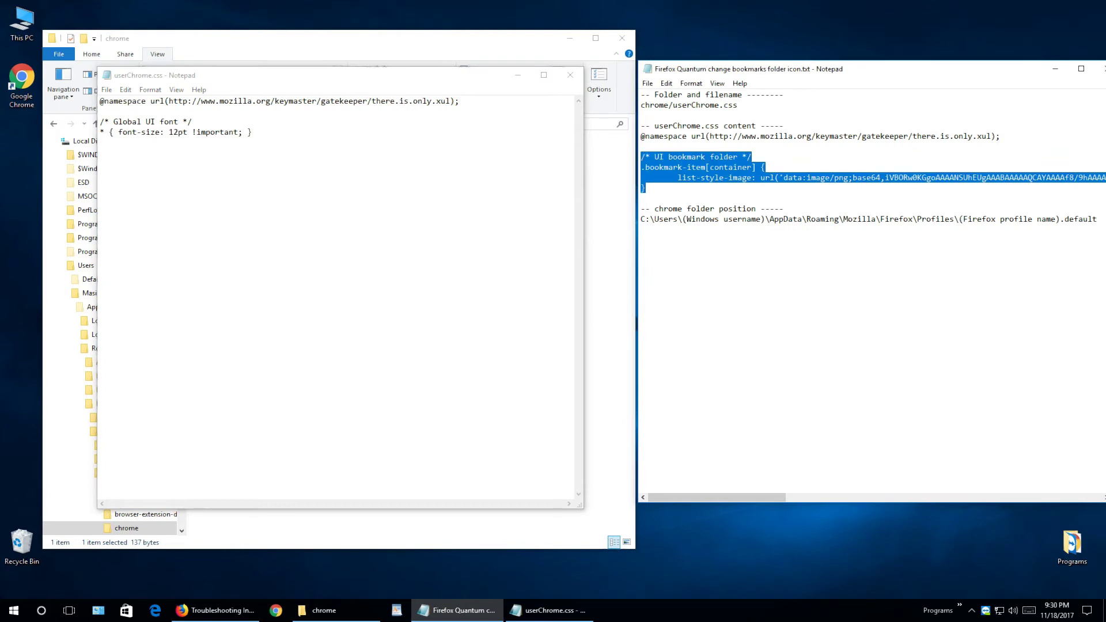
pyautogui.rightClick(708, 164)
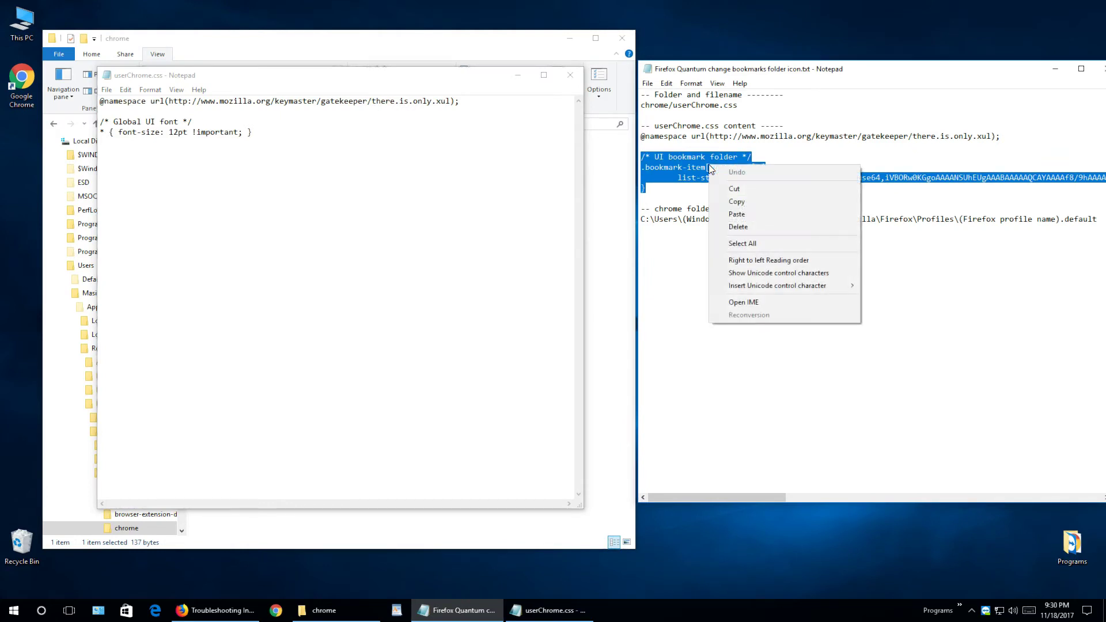
pyautogui.click(748, 197)
pyautogui.click(252, 133)
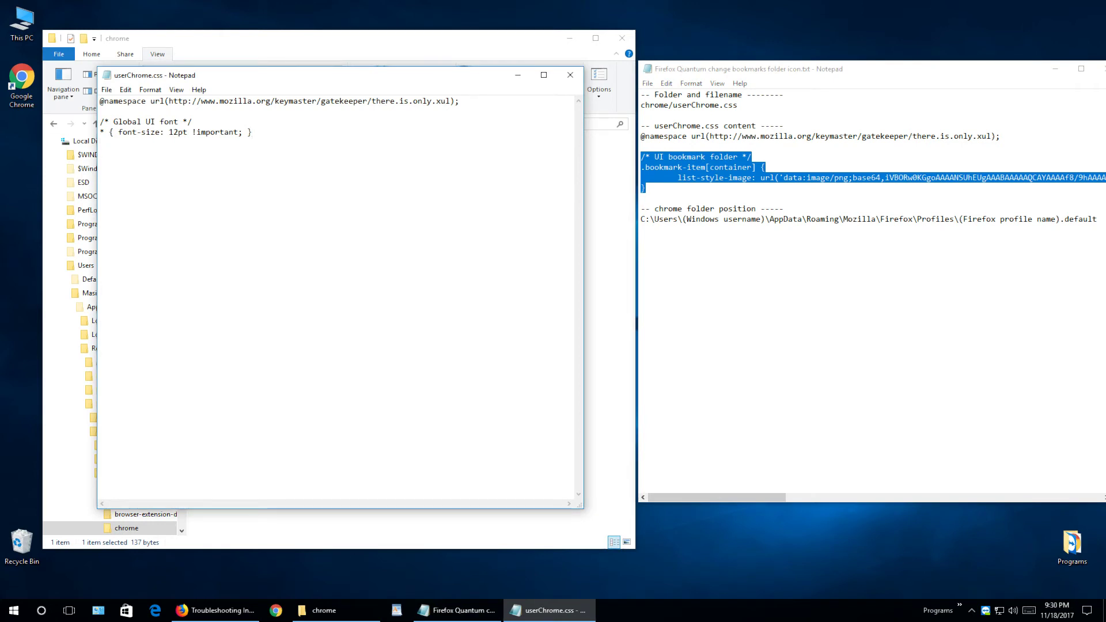
pyautogui.rightClick(170, 171)
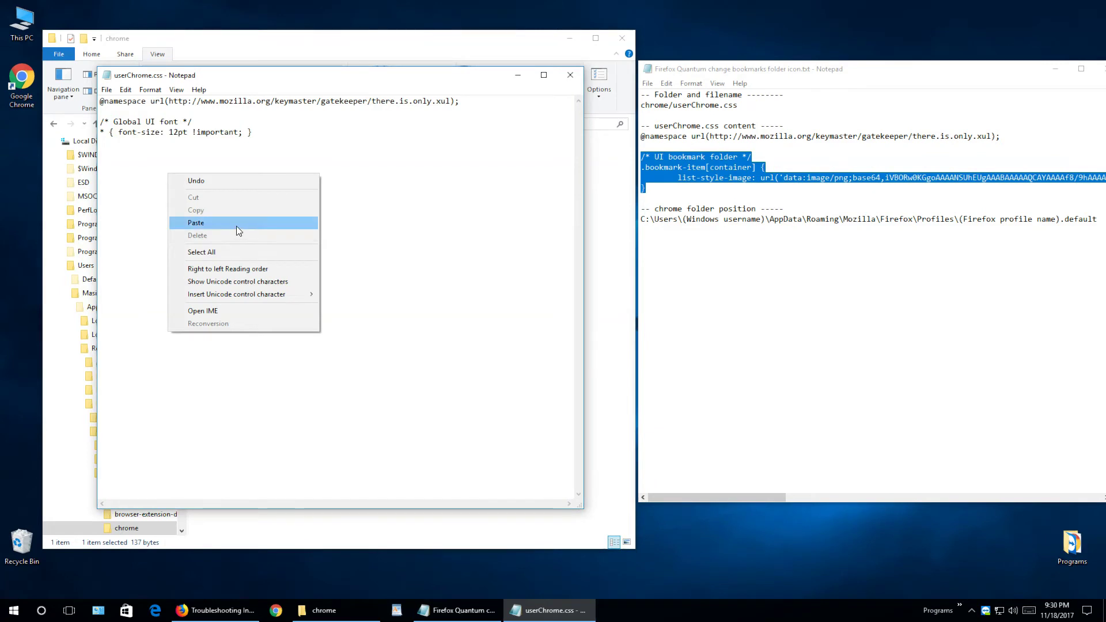
pyautogui.click(236, 226)
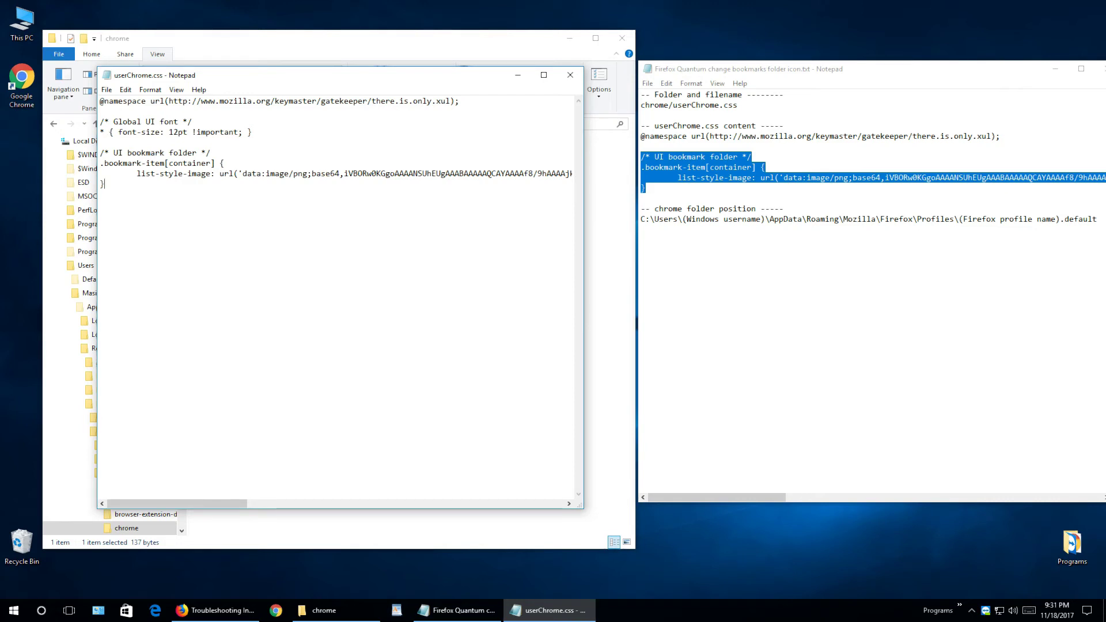
pyautogui.moveTo(137, 173); pyautogui.dragTo(570, 173)
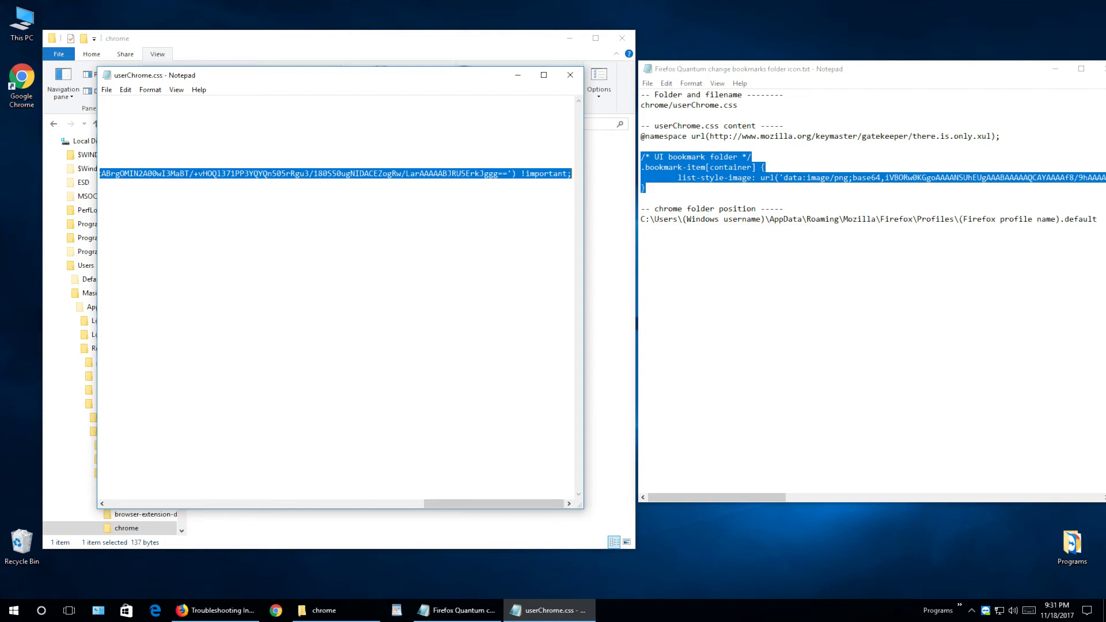
pyautogui.moveTo(500, 503); pyautogui.dragTo(176, 519)
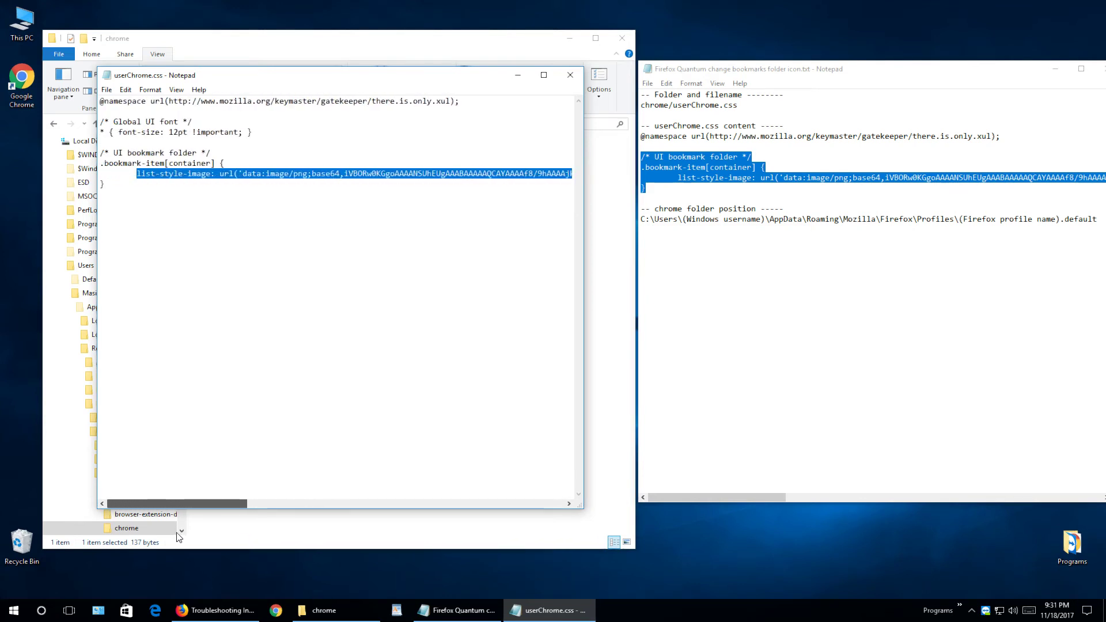
pyautogui.click(104, 183)
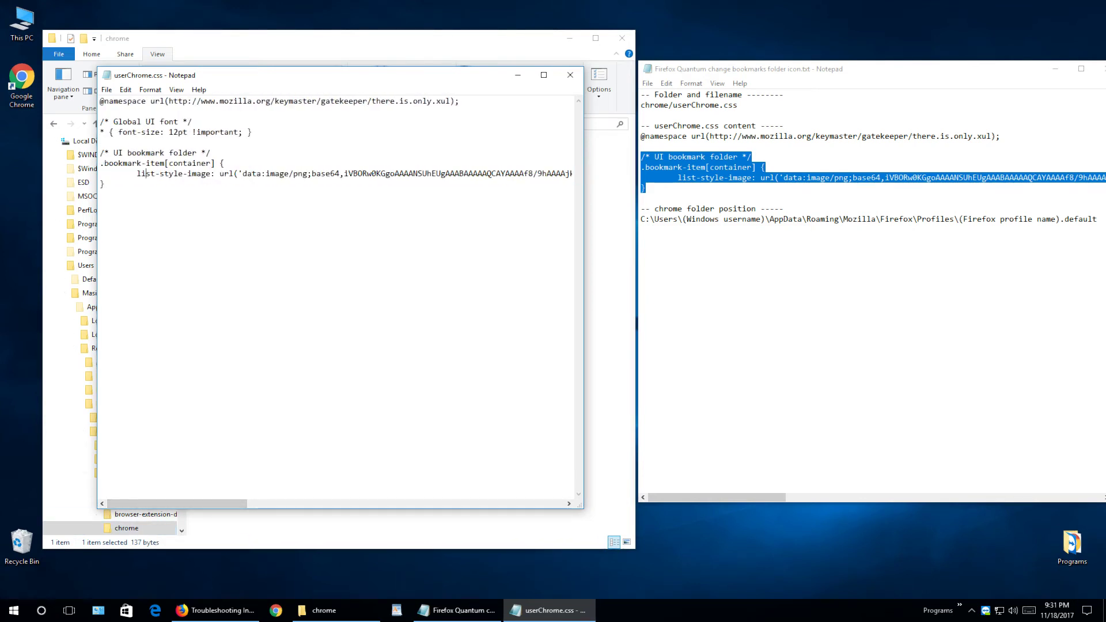
pyautogui.moveTo(145, 173); pyautogui.dragTo(271, 172)
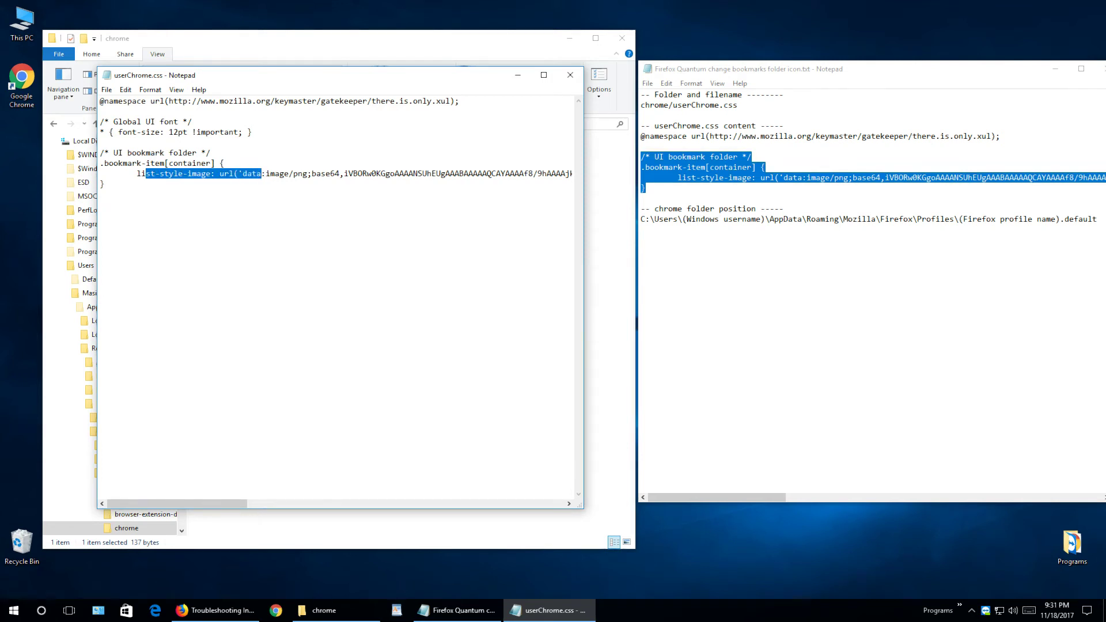
pyautogui.click(262, 173)
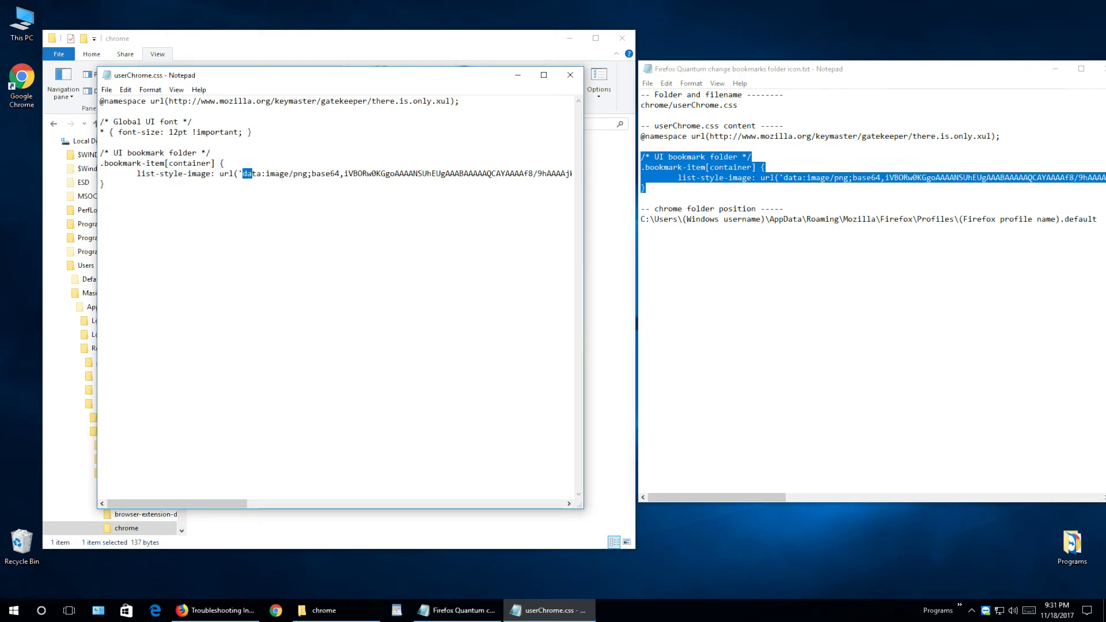
pyautogui.moveTo(244, 173); pyautogui.dragTo(102, 184)
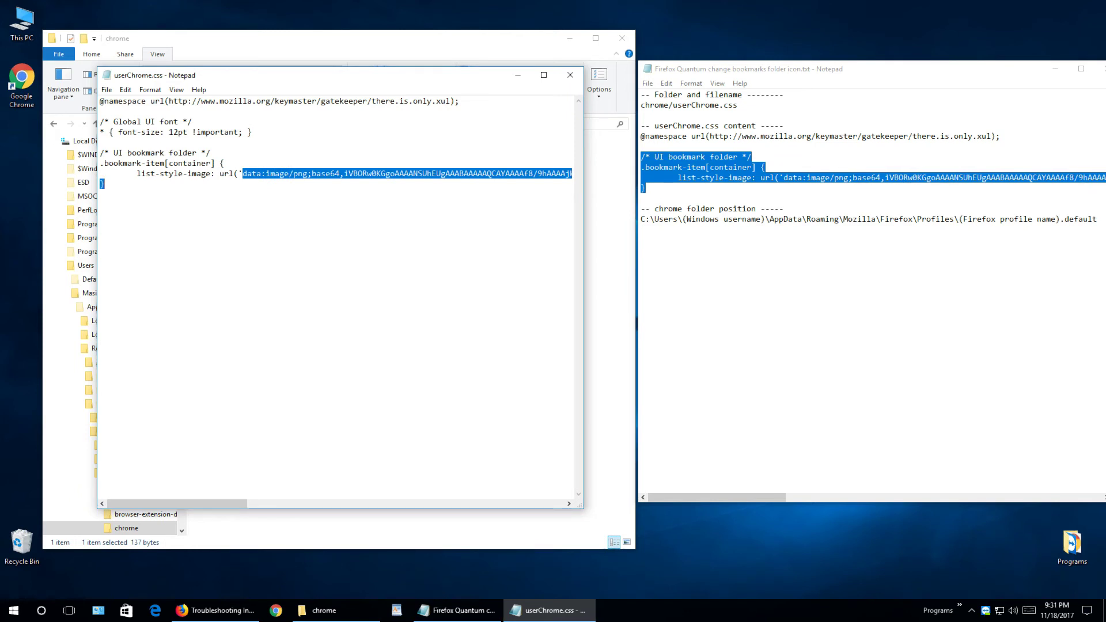
pyautogui.moveTo(239, 173); pyautogui.dragTo(245, 173)
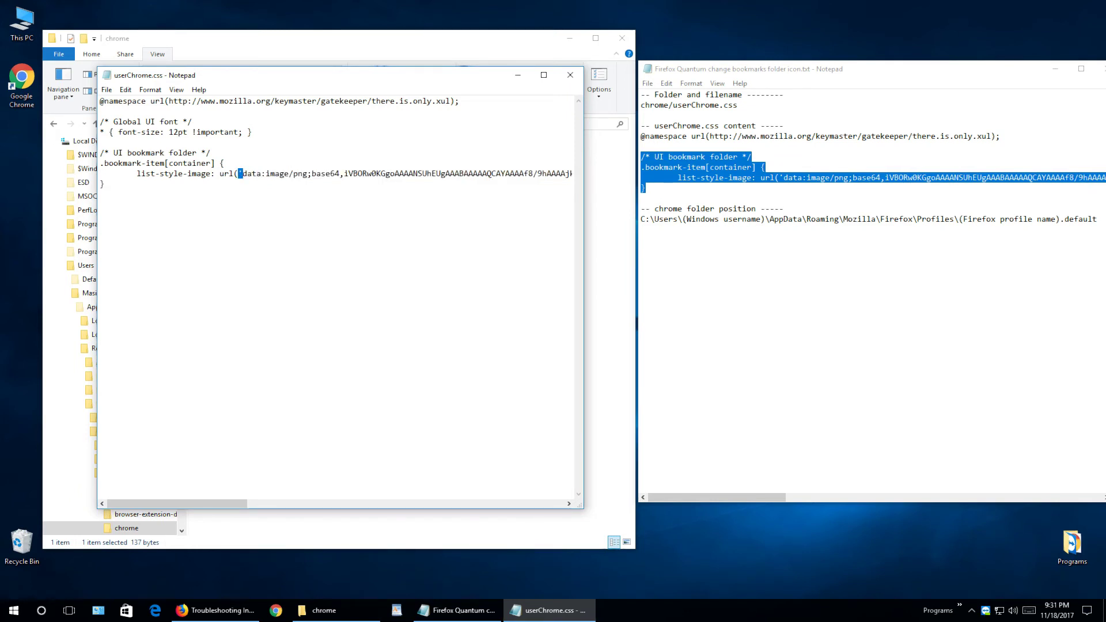
pyautogui.moveTo(216, 504); pyautogui.dragTo(561, 504)
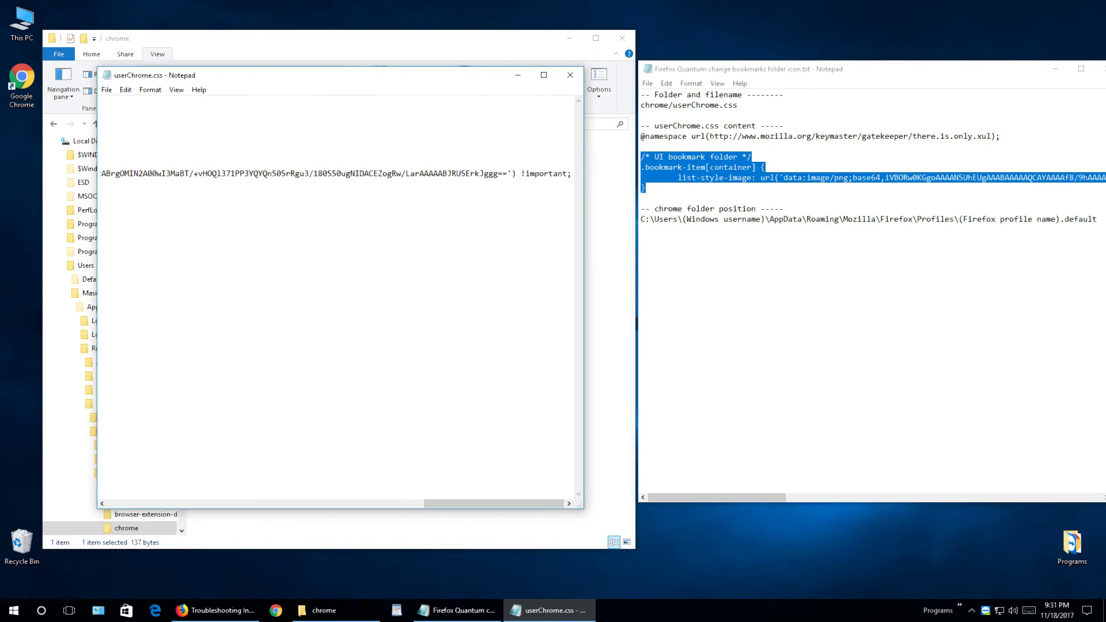
pyautogui.press('Down')
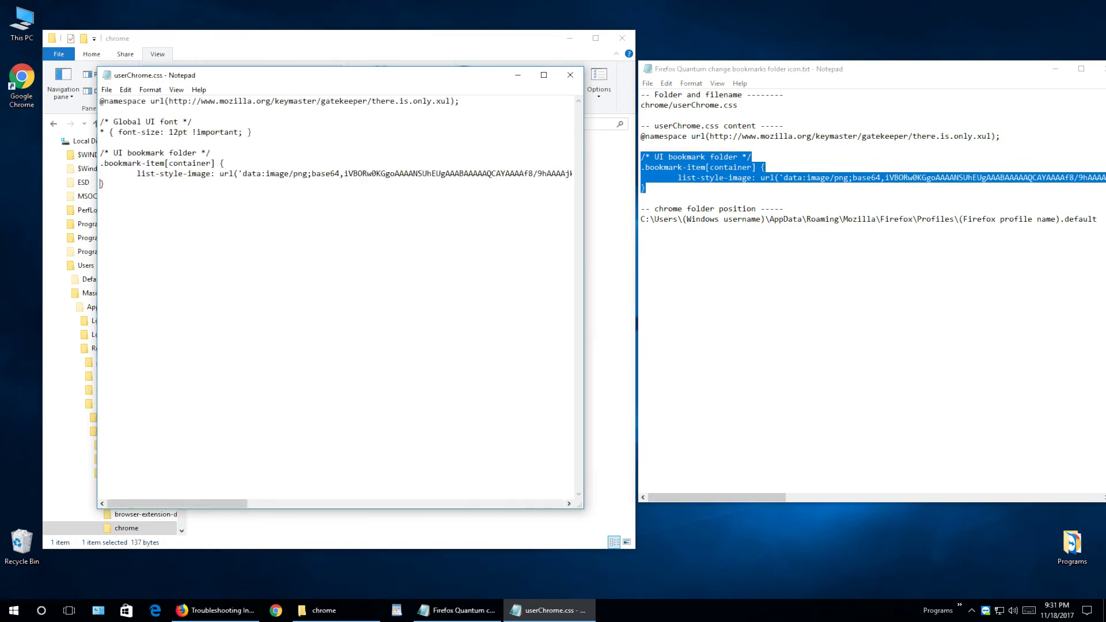
pyautogui.keyDown('shift'); pyautogui.click(242, 173); pyautogui.keyUp('shift')
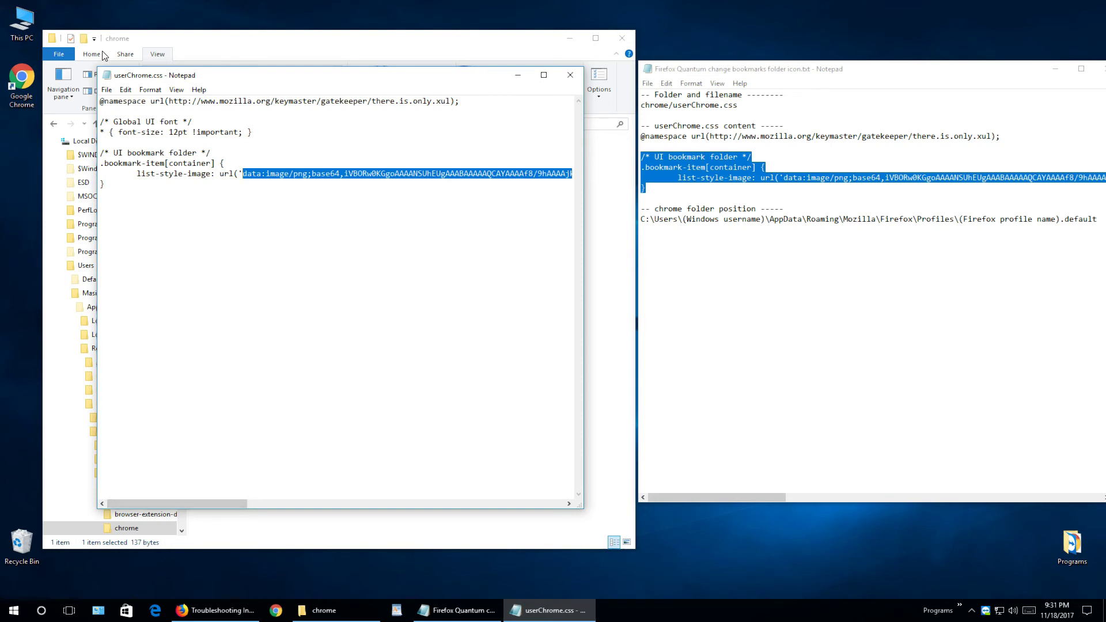
# Save userChrome.css, then close Notepad, the chrome folder window and the reference notes.
pyautogui.click(107, 89)
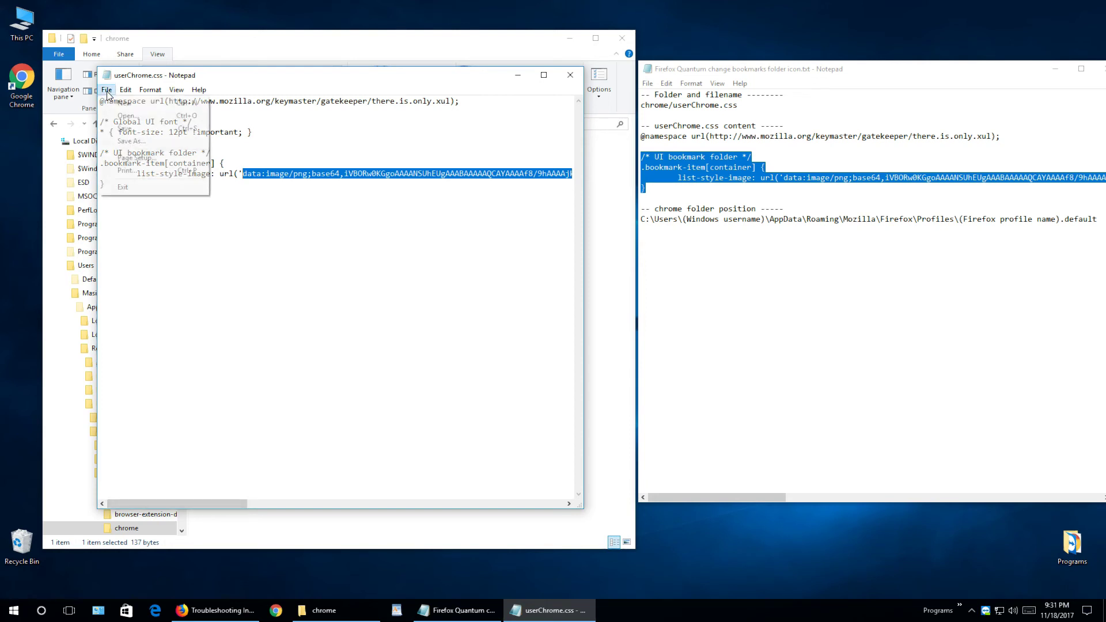
pyautogui.click(134, 129)
pyautogui.click(569, 75)
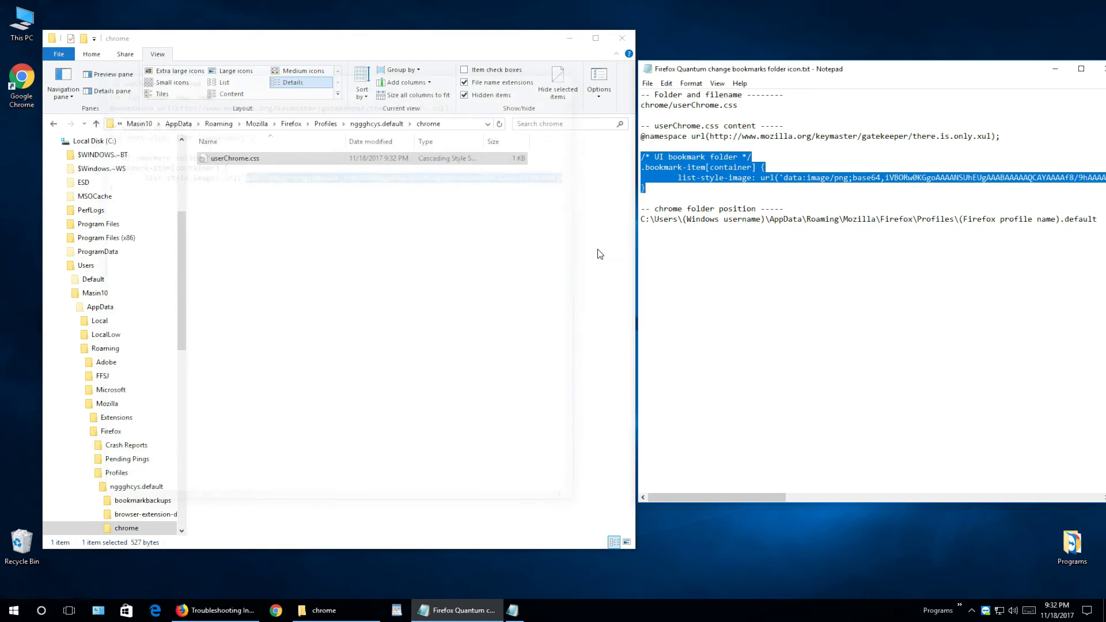
pyautogui.click(627, 41)
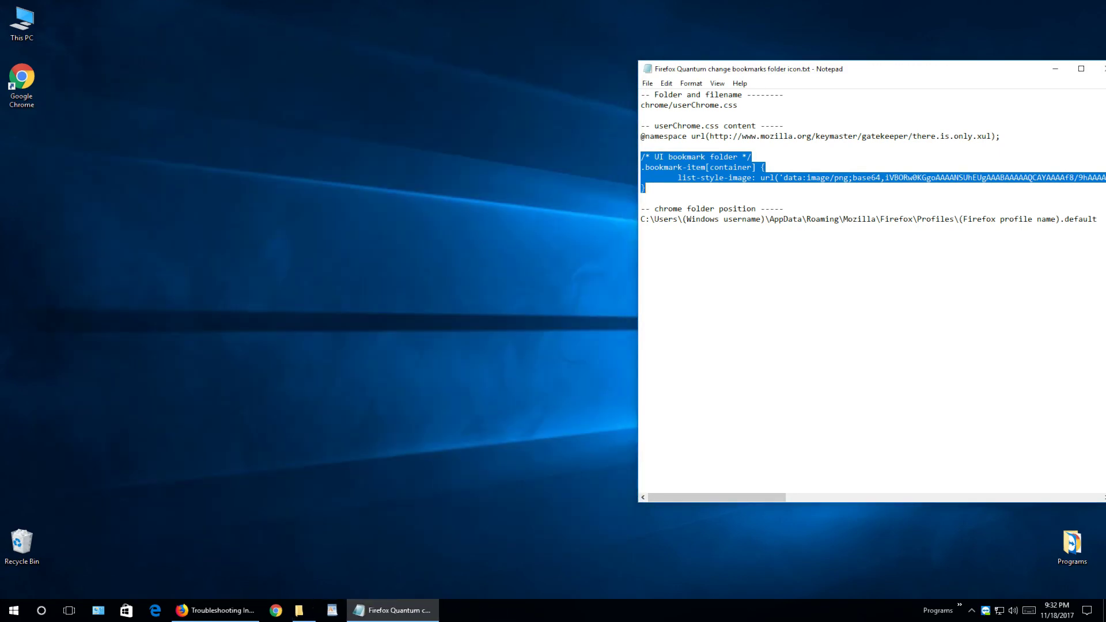
pyautogui.click(1101, 69)
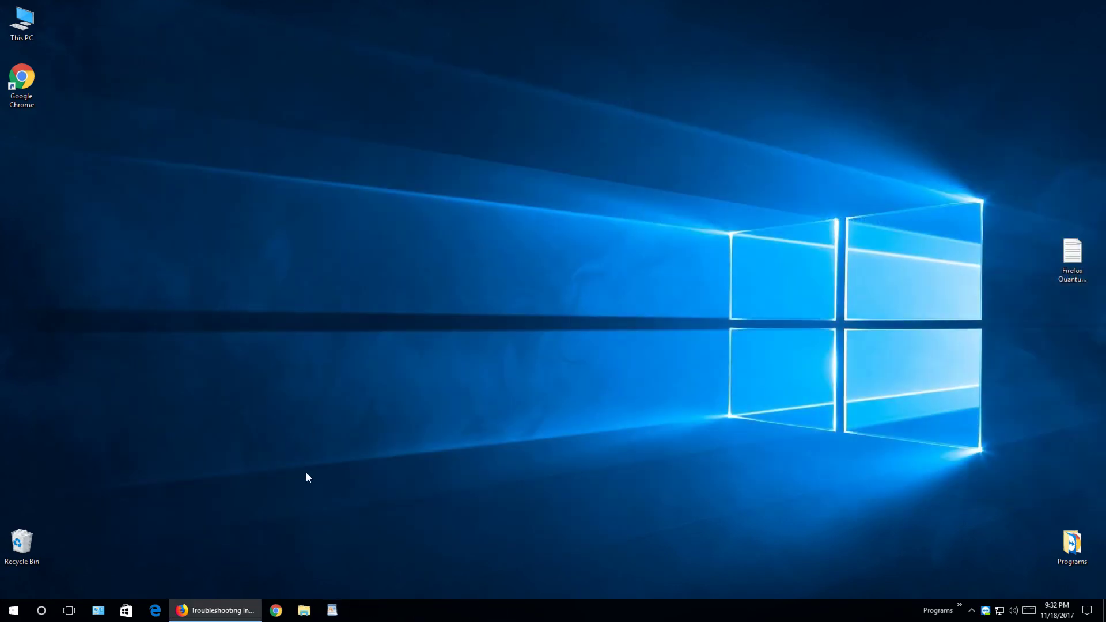
# Restart Firefox, close the Troubleshooting Information tab, and minimize Firefox.
pyautogui.click(220, 611)
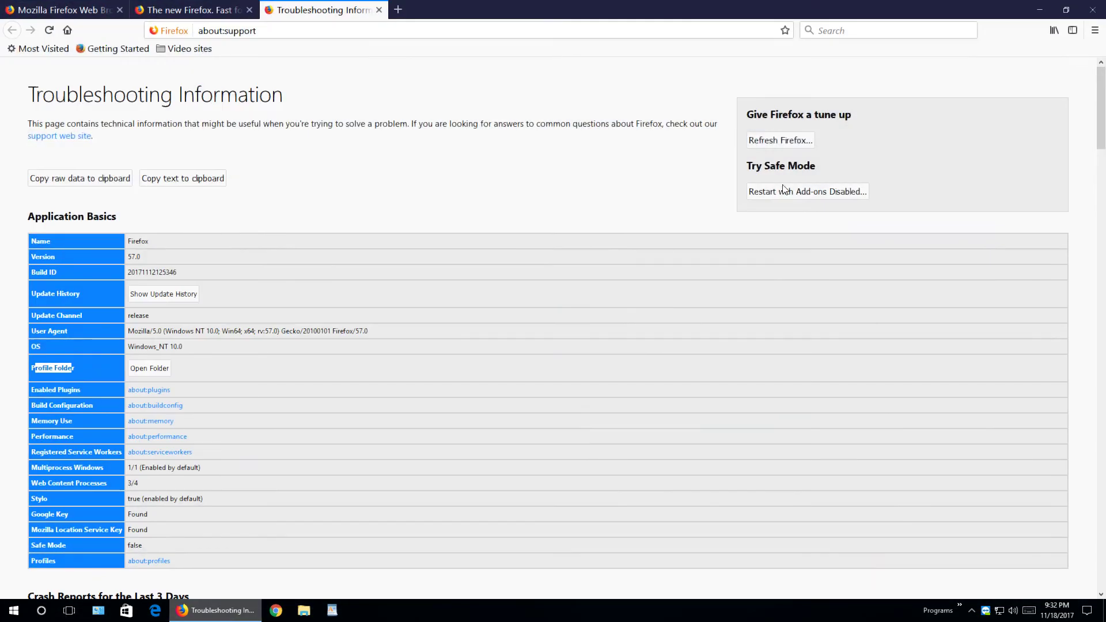
pyautogui.click(1089, 7)
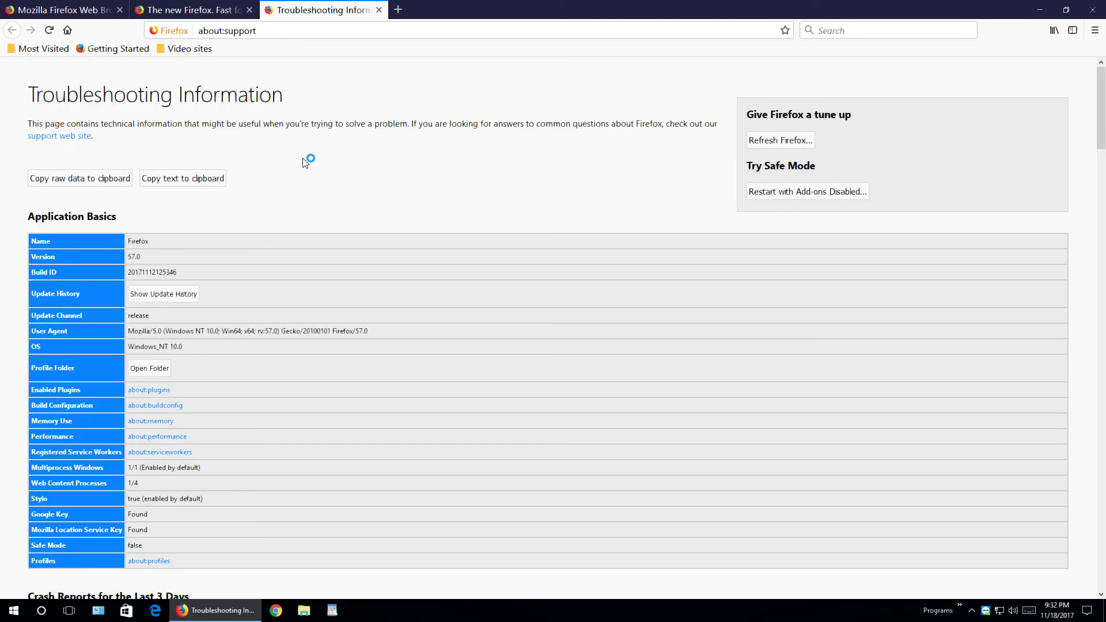
pyautogui.middleClick(285, 8)
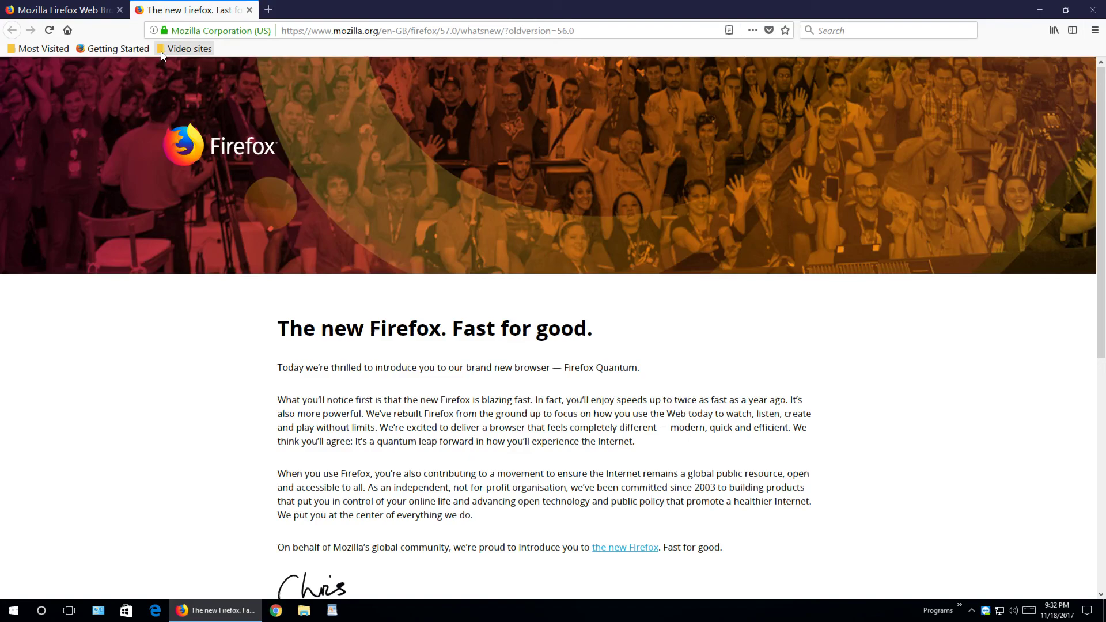
pyautogui.click(1039, 10)
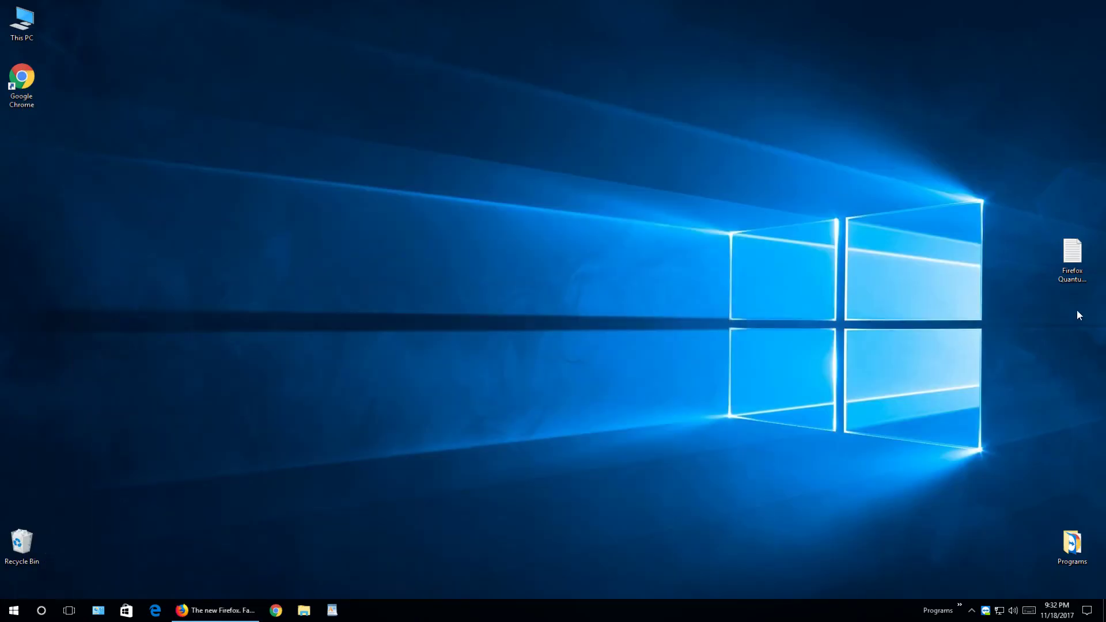
# Open the bookmarks folder icon notes file from the desktop and highlight the chrome path's profile part.
pyautogui.doubleClick(1074, 269)
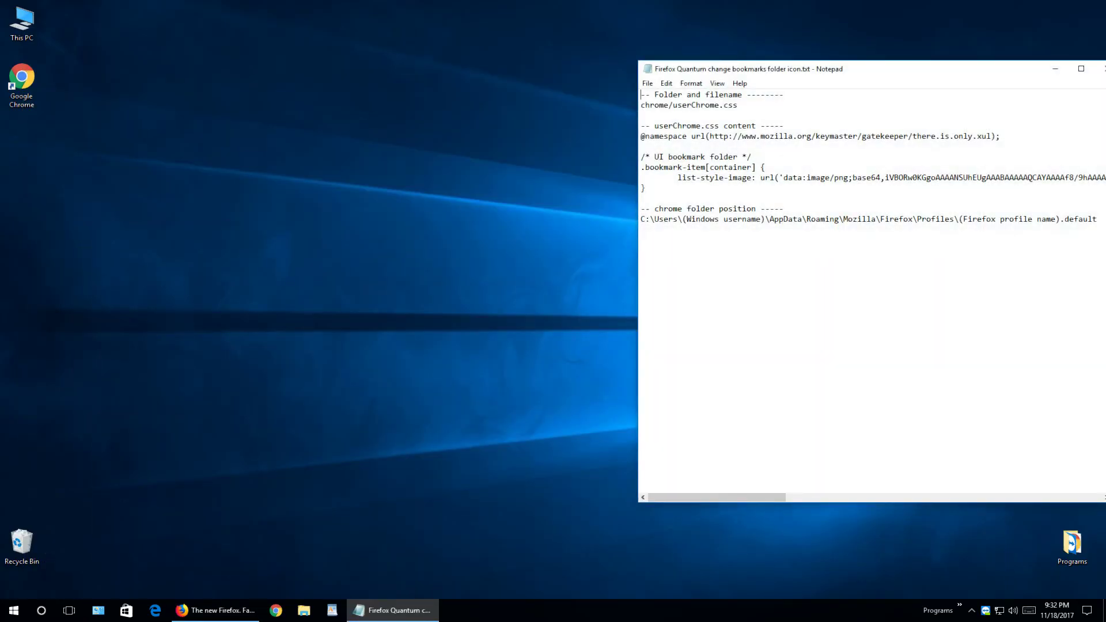
pyautogui.moveTo(1097, 218); pyautogui.dragTo(852, 219)
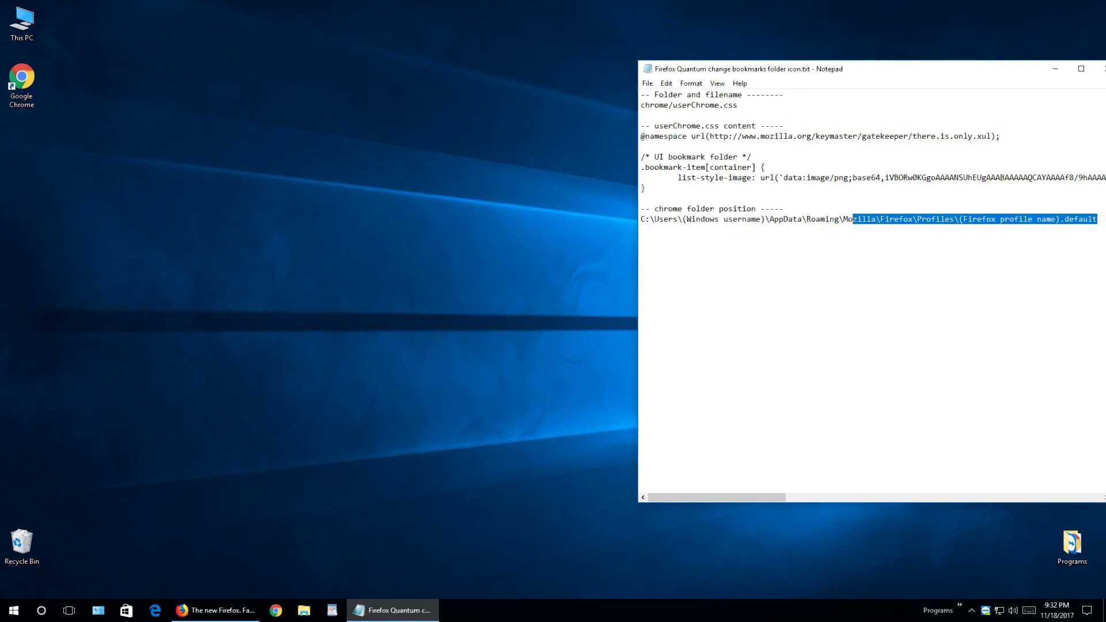